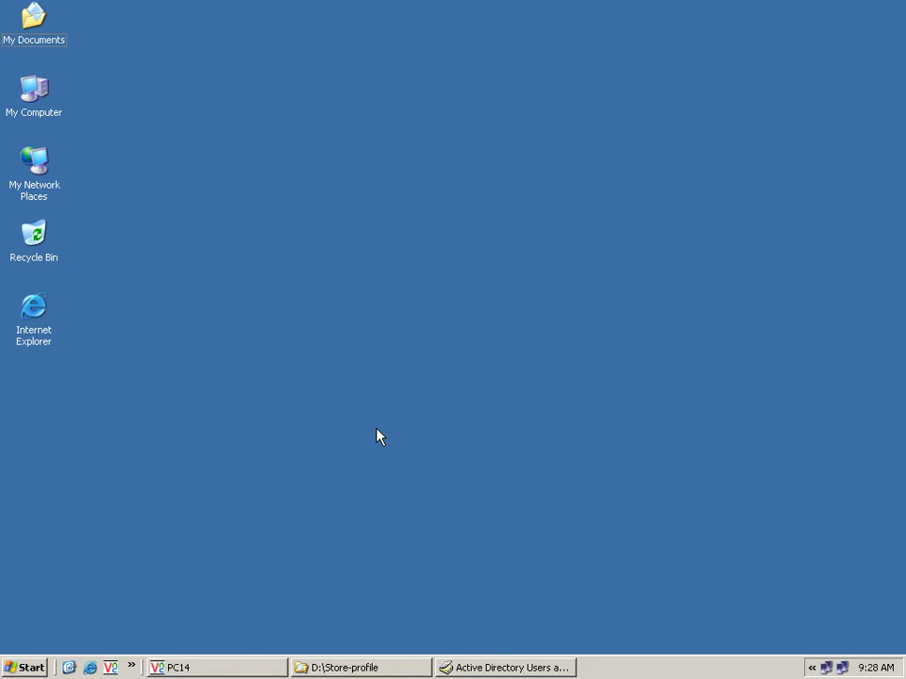
Create a new folder named Info in D:\Store-profile beside nary, nida, sombo and Long.
click(384, 669)
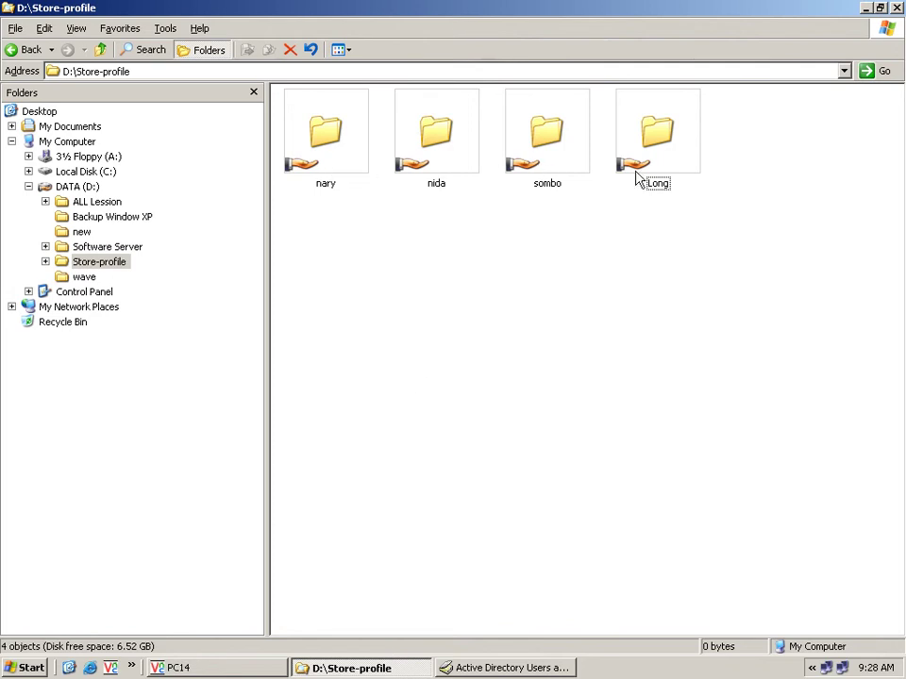
right_click(409, 356)
mouse_move(476, 505)
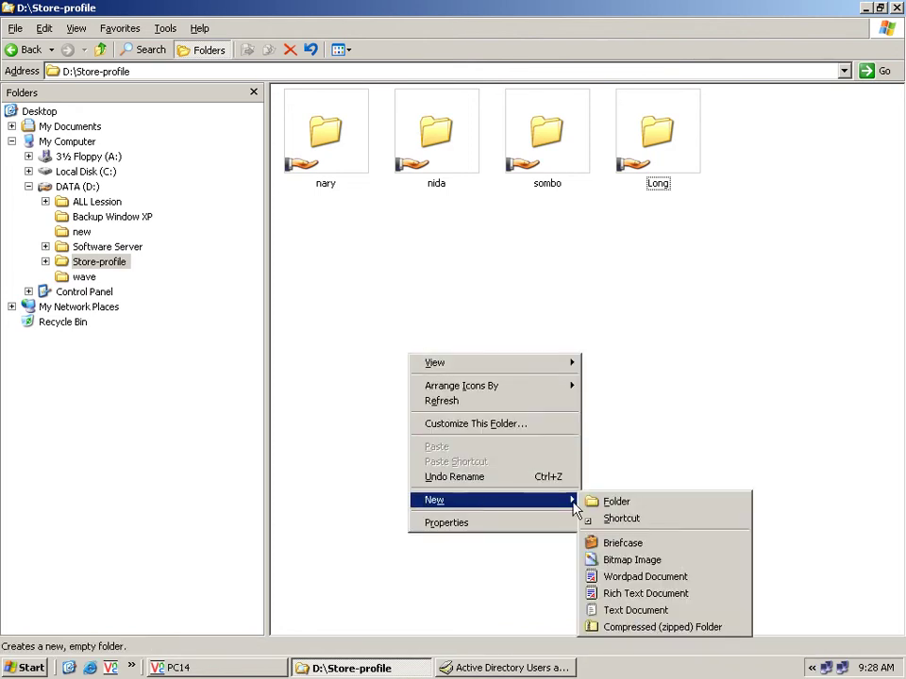
click(610, 502)
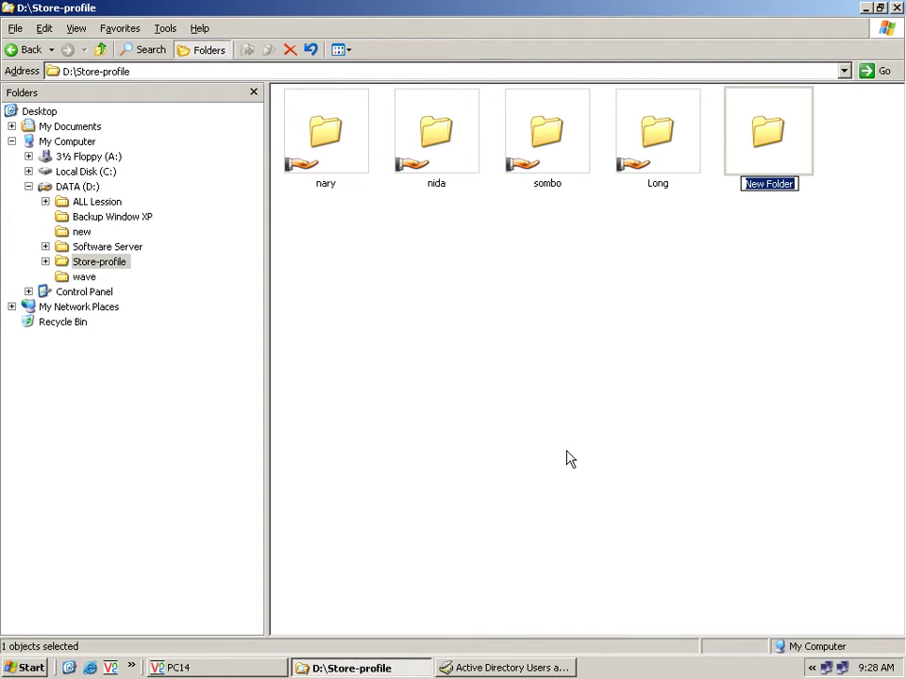
text(Info)
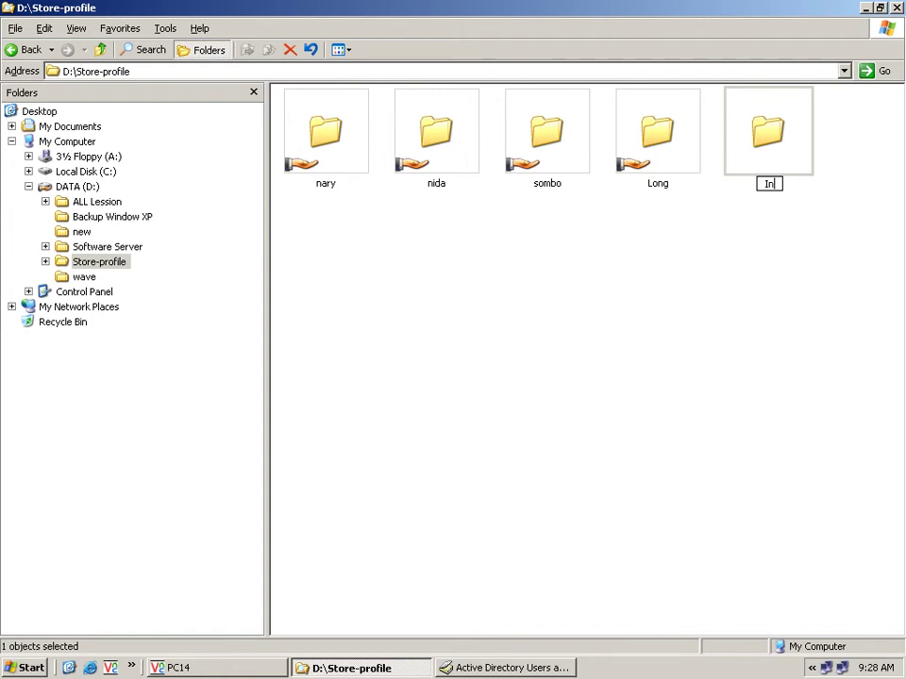
click(689, 289)
click(765, 161)
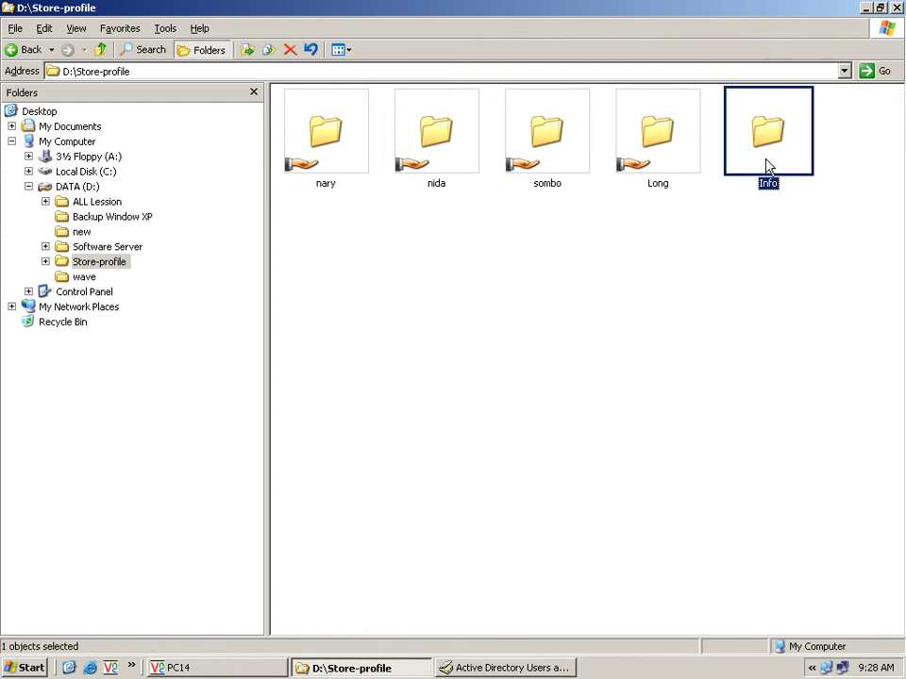
Turn on network sharing for the Info folder under the share name Info.
right_click(765, 162)
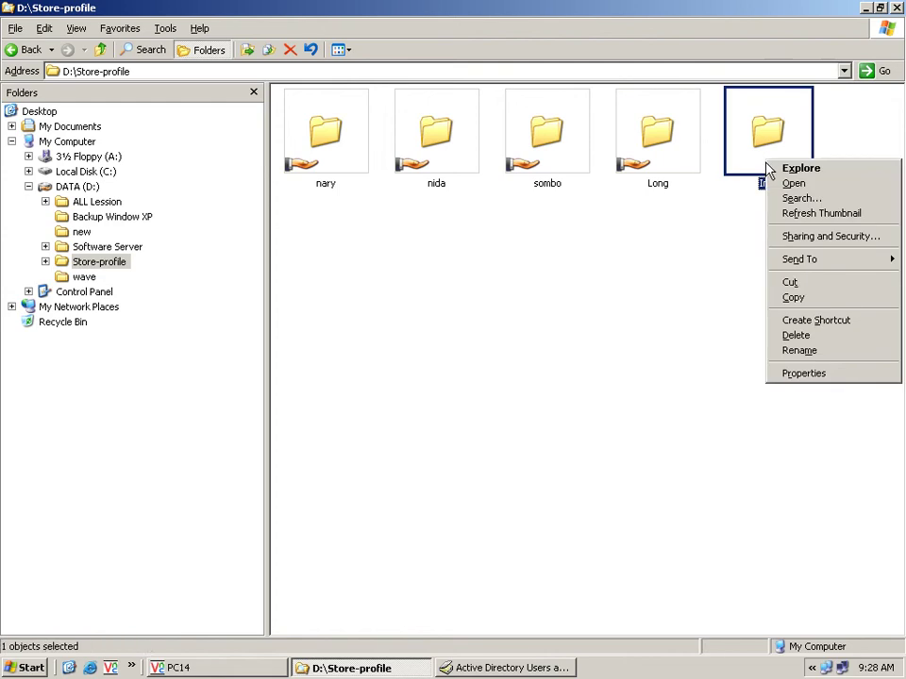
click(787, 237)
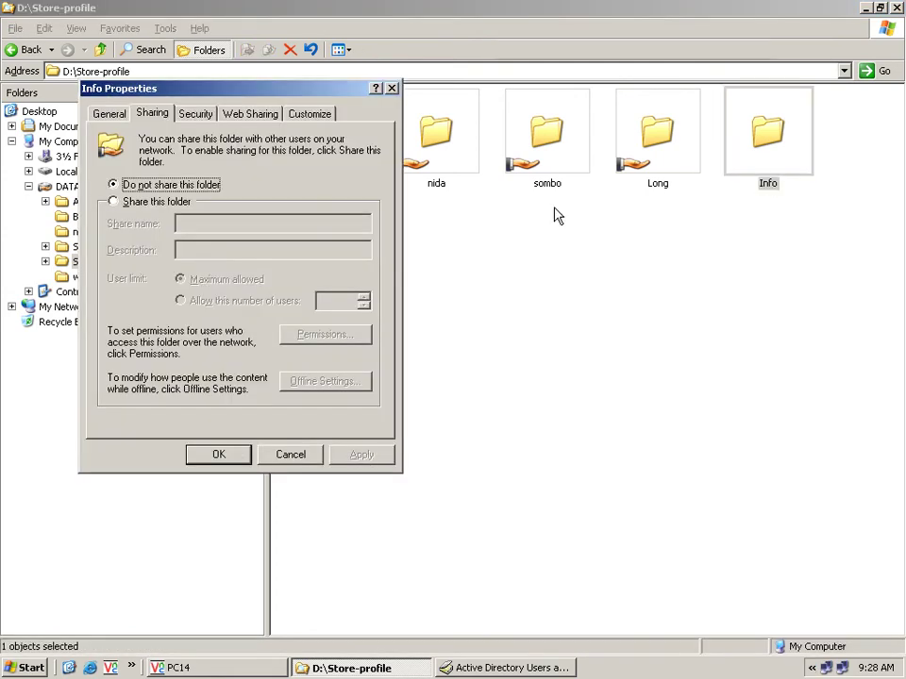
click(143, 202)
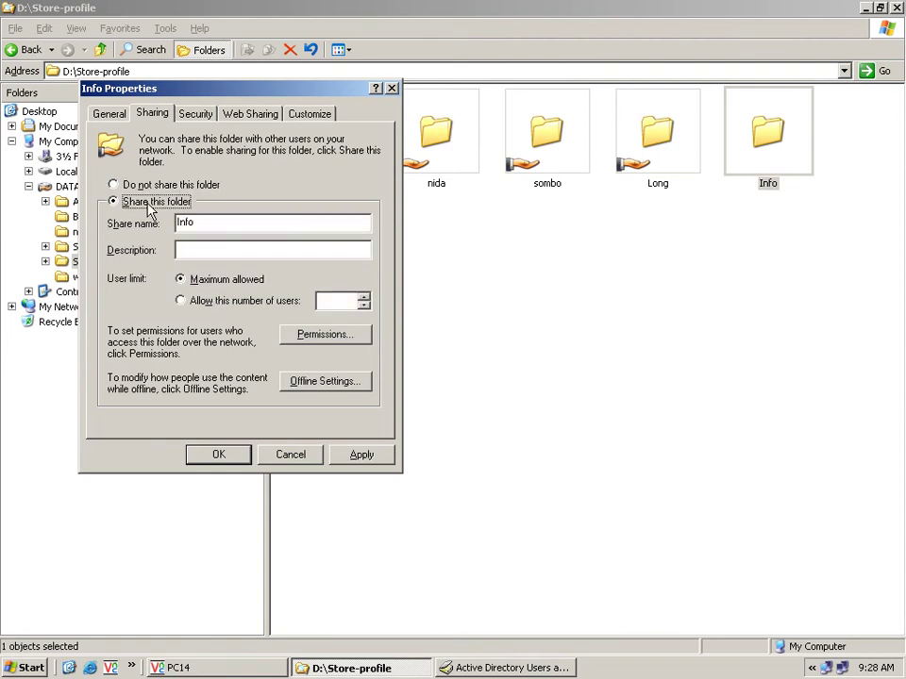
click(325, 334)
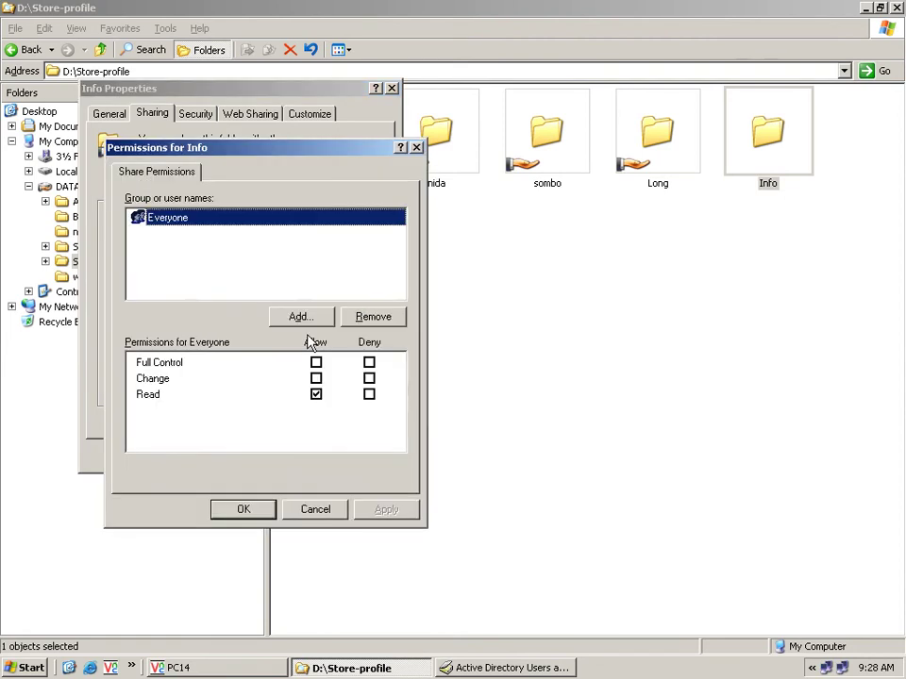
Grant Everyone Full Control on the Info share and apply the sharing settings.
click(316, 363)
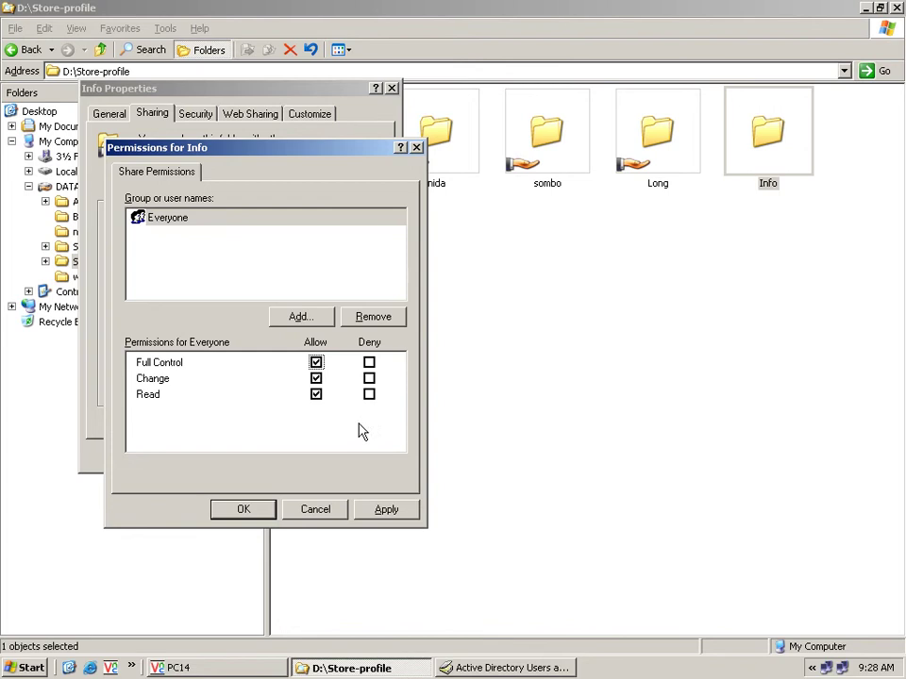
click(377, 514)
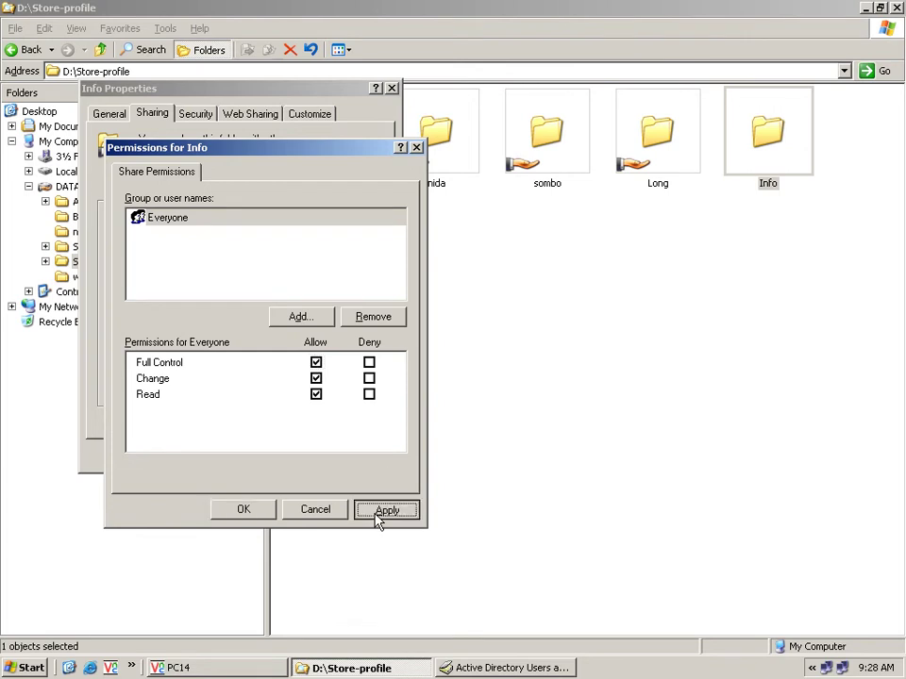
click(265, 512)
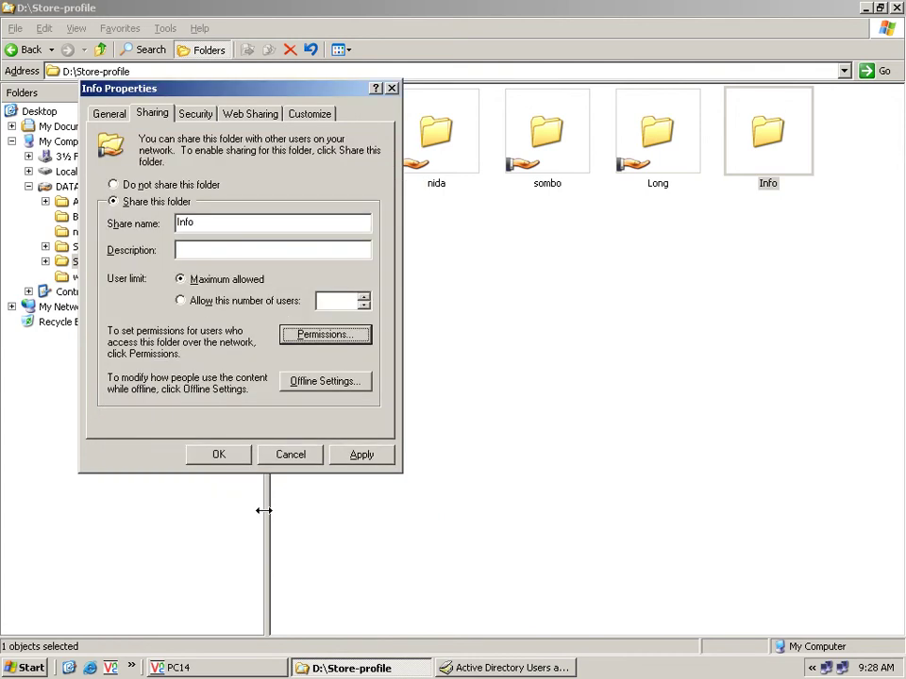
click(354, 461)
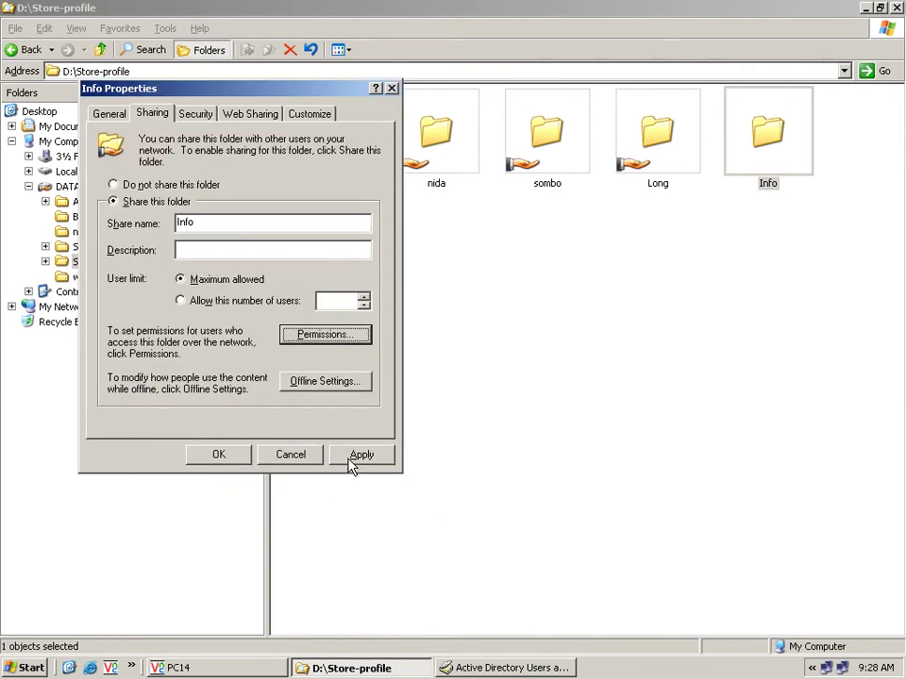
click(243, 458)
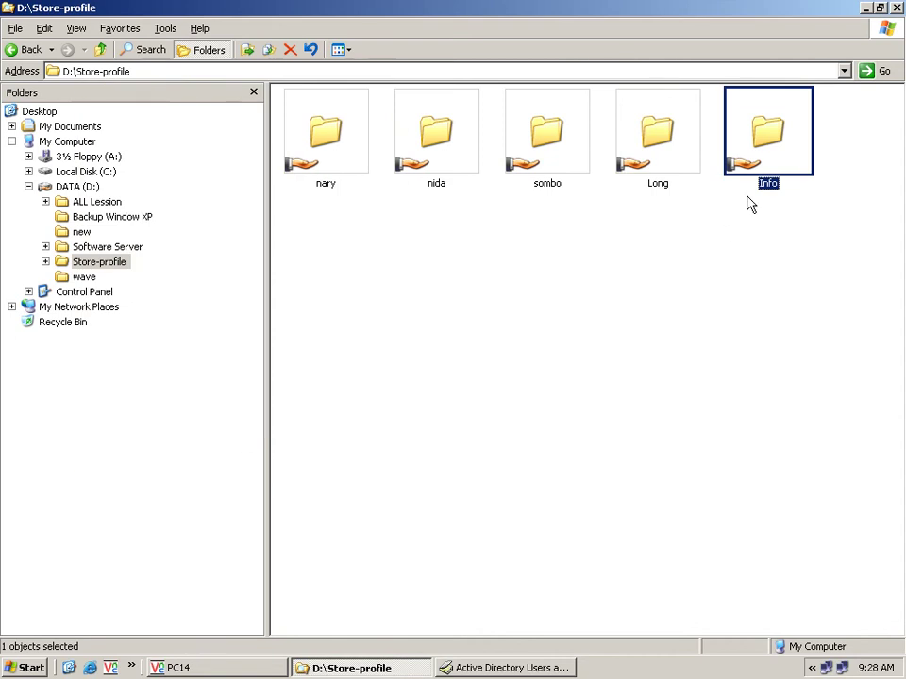
click(674, 230)
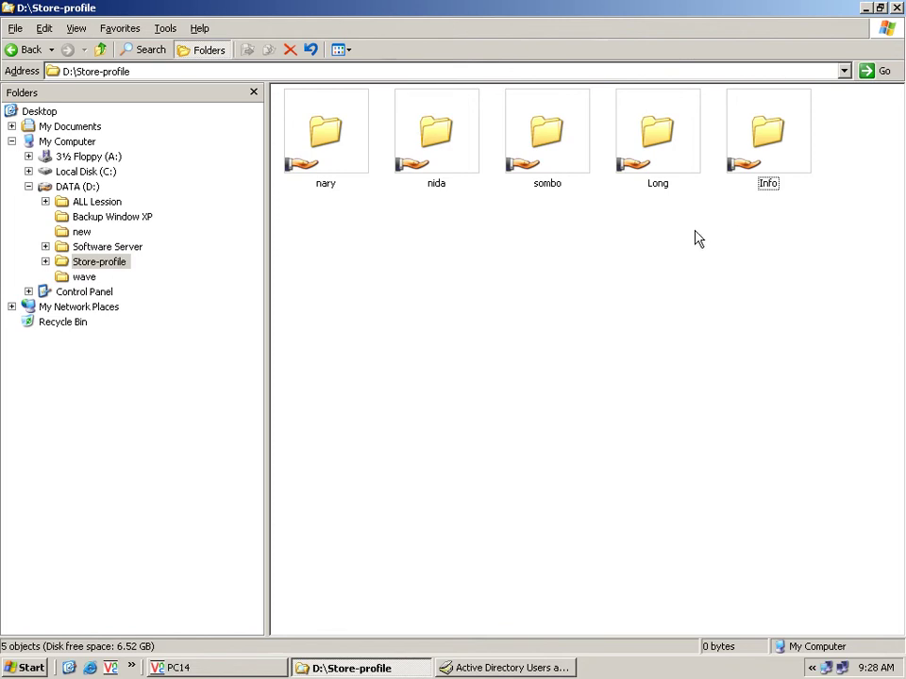
Minimize the Store-profile window and create a new empty text document on the desktop.
click(865, 7)
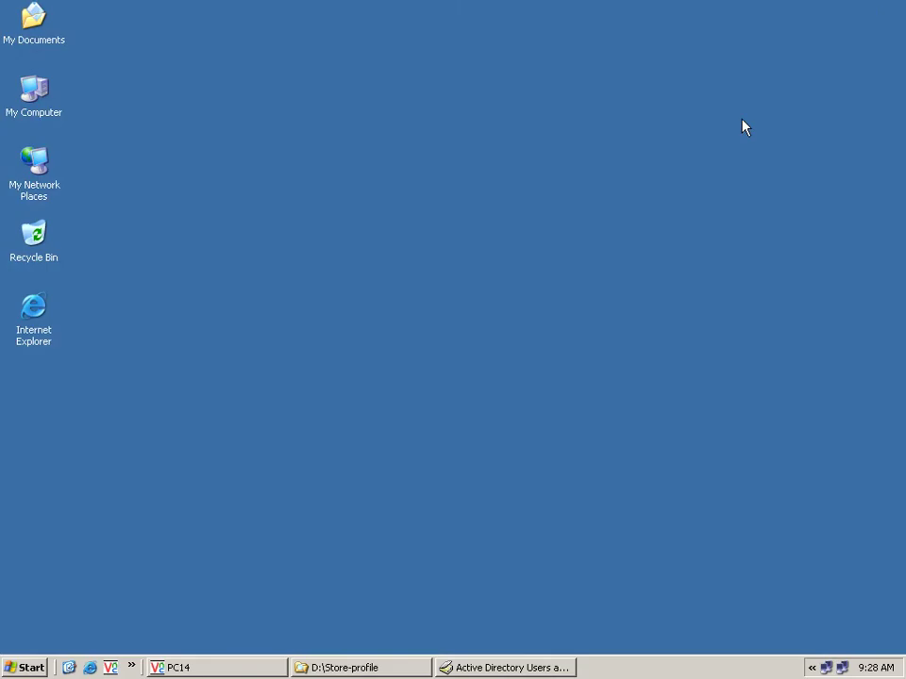
right_click(440, 279)
click(444, 302)
right_click(322, 215)
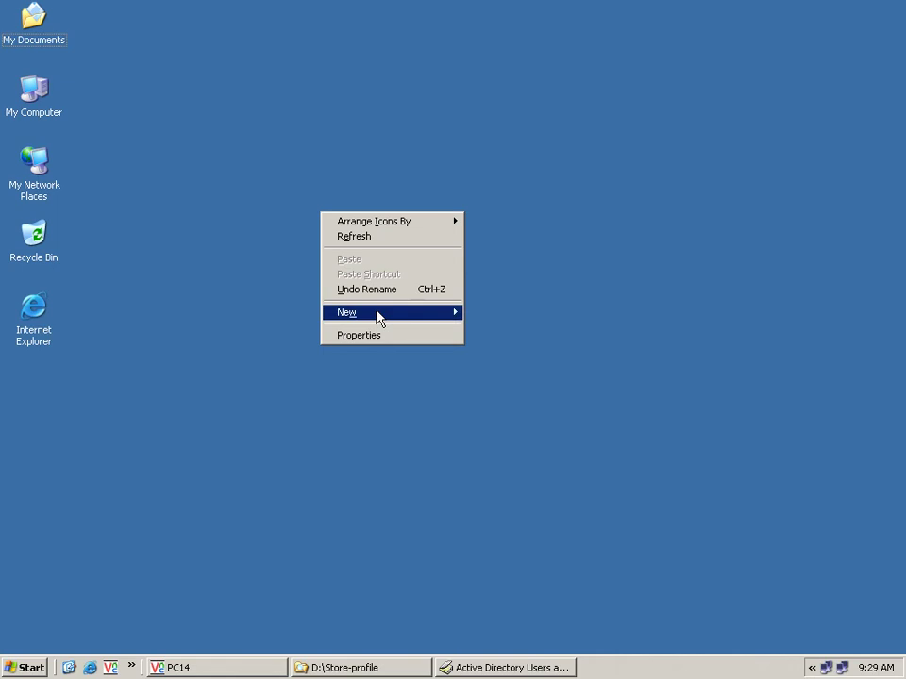
mouse_move(426, 321)
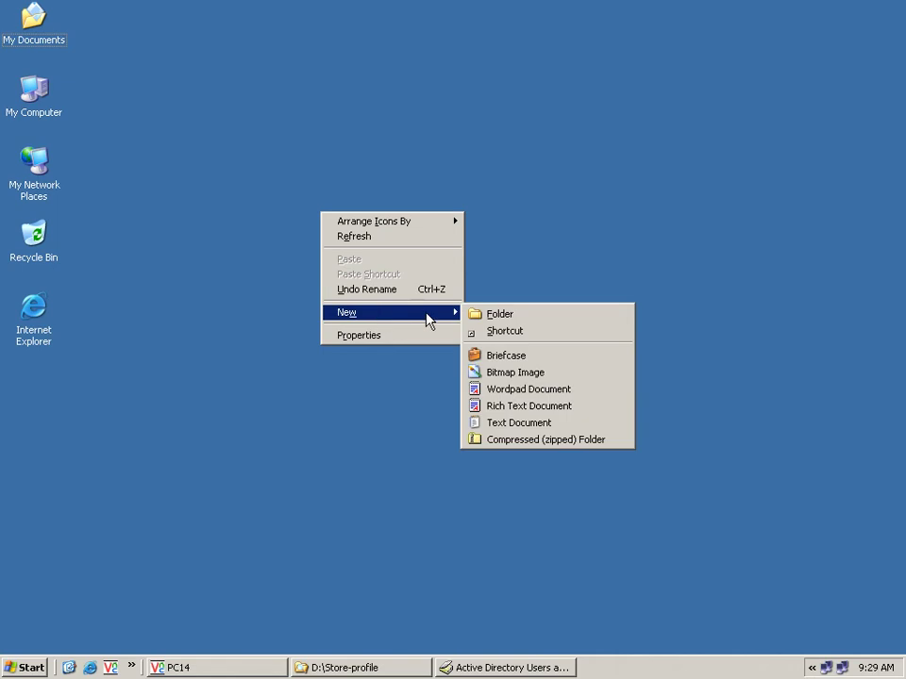
click(566, 425)
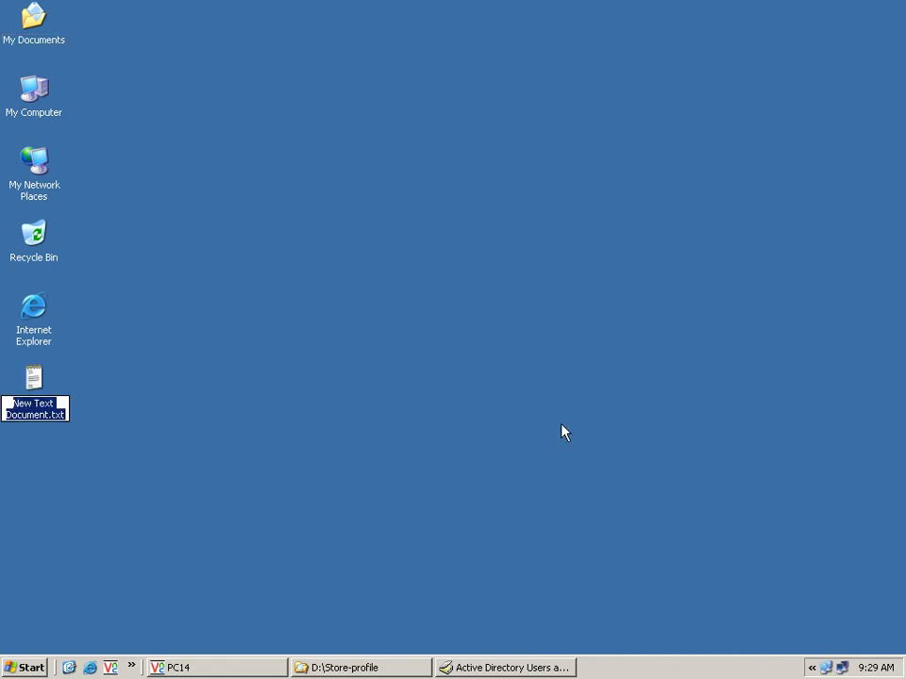
Turn off Auto Arrange and move New Text Document.txt to the middle of the desktop.
right_click(218, 340)
mouse_move(267, 348)
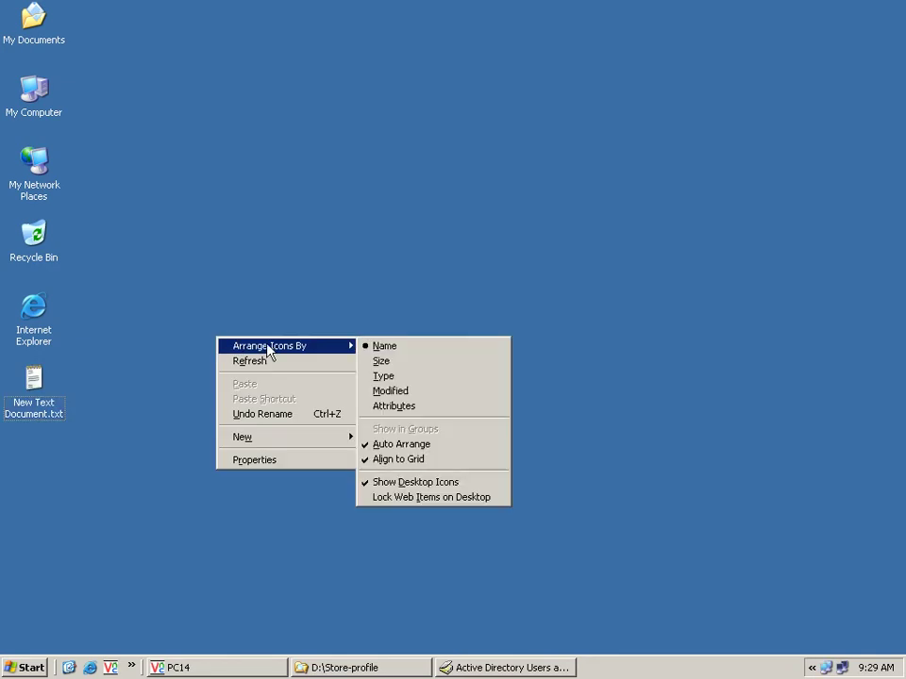
click(394, 445)
drag(31, 380, 104, 382)
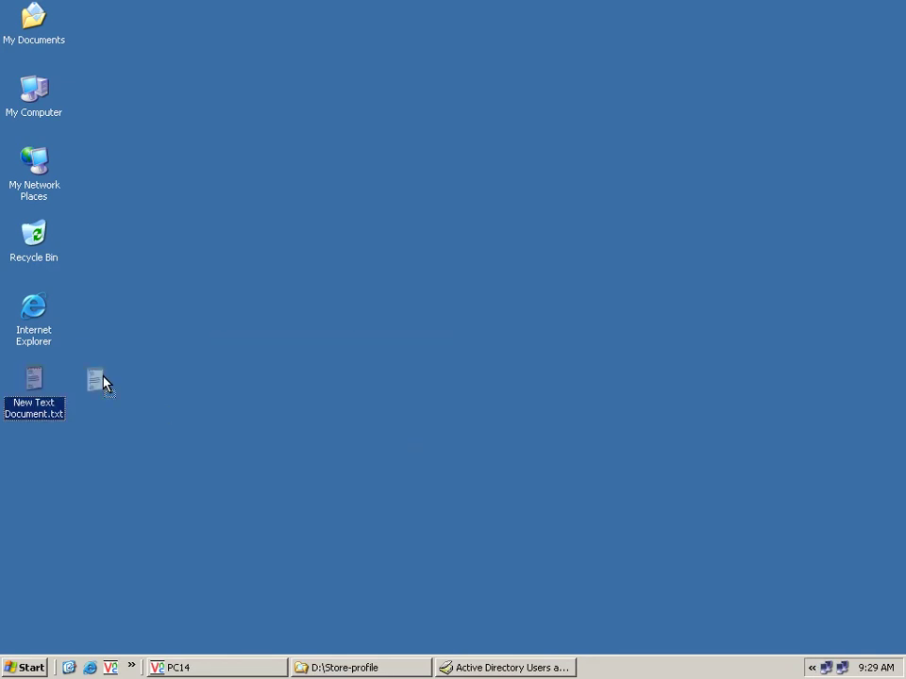
drag(371, 269, 371, 273)
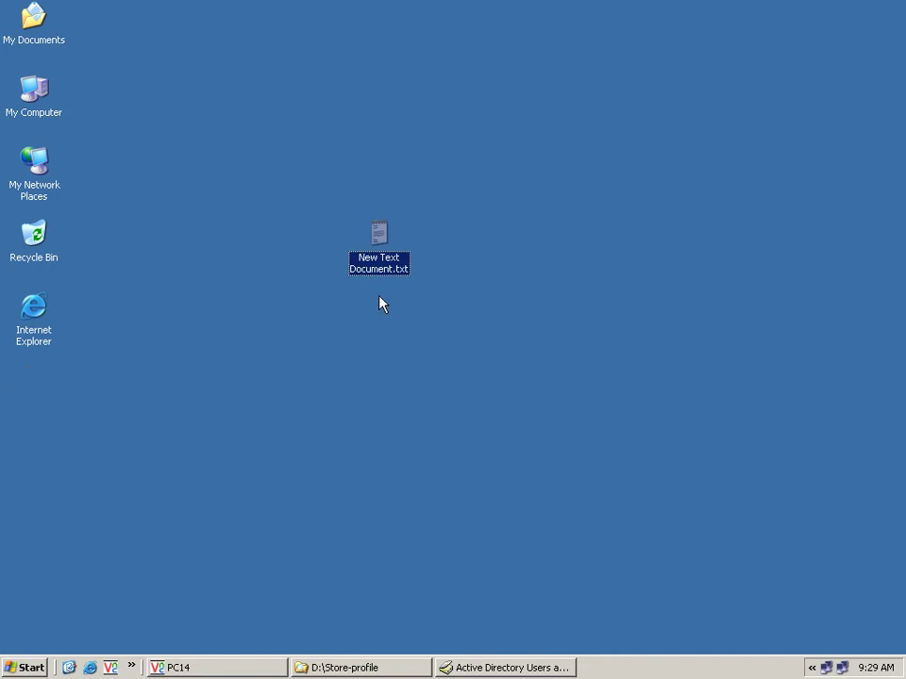
ctrl+click(384, 257)
Open New Text Document.txt in Notepad and set the font size to 20.
double_click(382, 242)
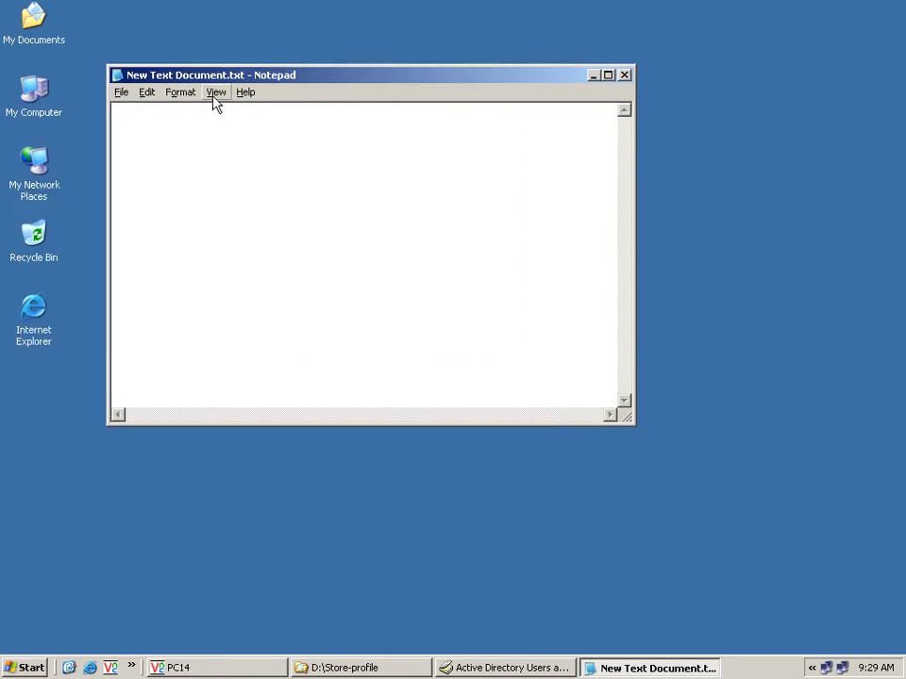
click(181, 92)
click(193, 126)
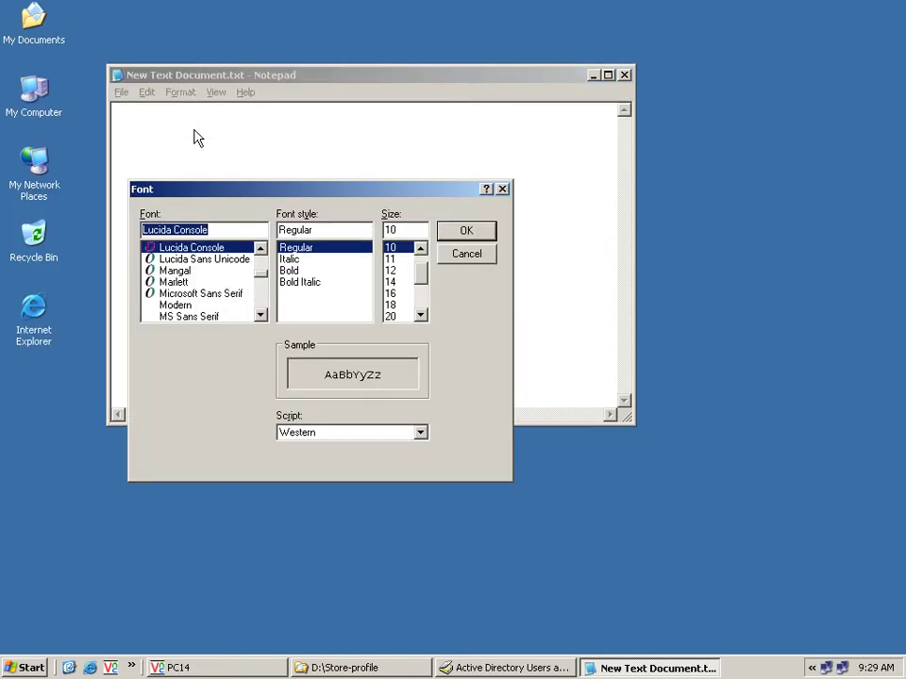
click(400, 318)
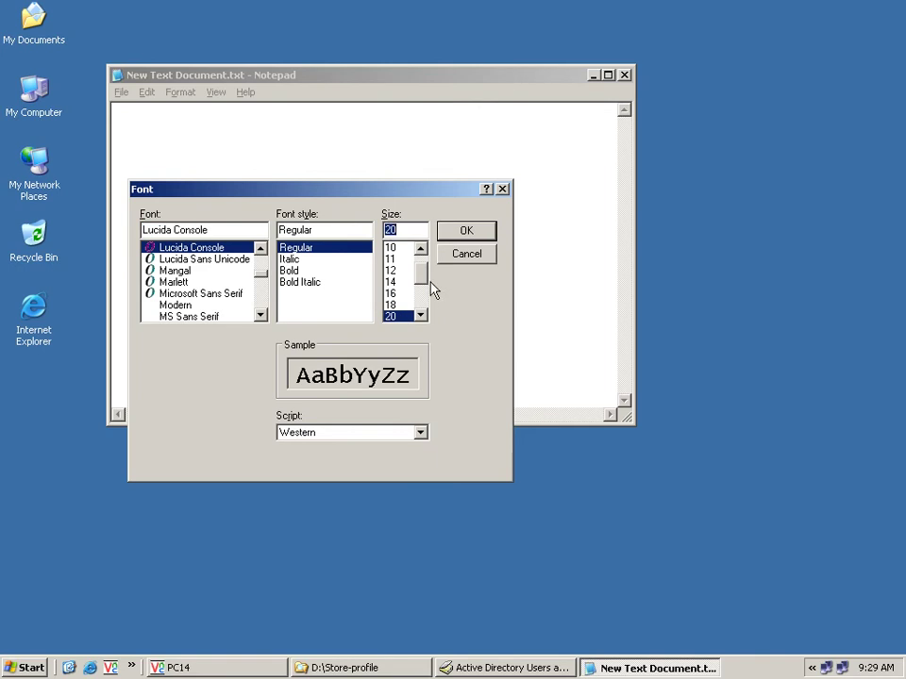
click(441, 233)
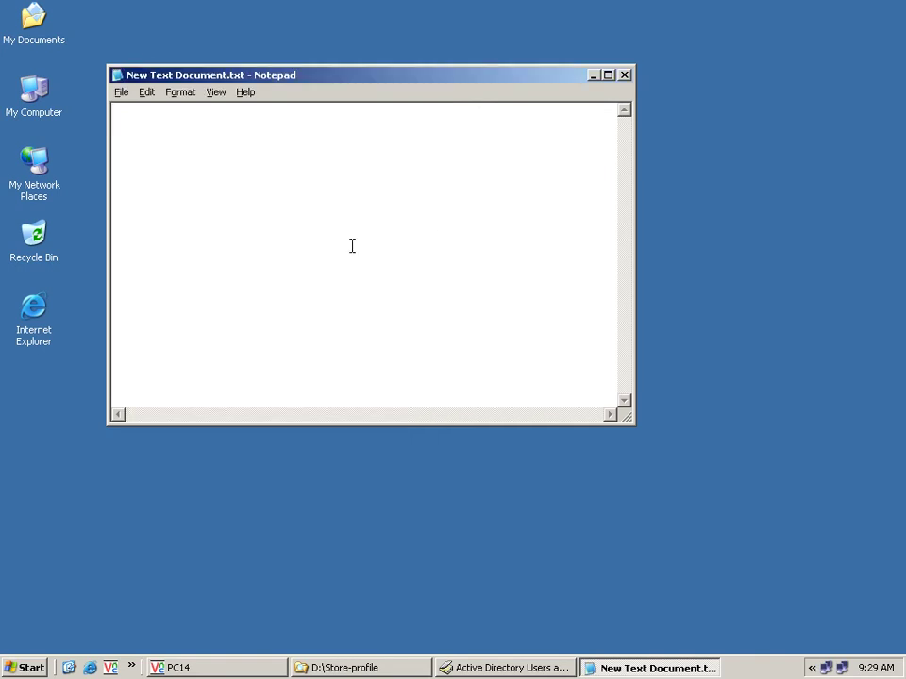
Type the lines NET USE N: \\PDC\%username% and NET USE M: \\PDC\Info.
text(NET USE)
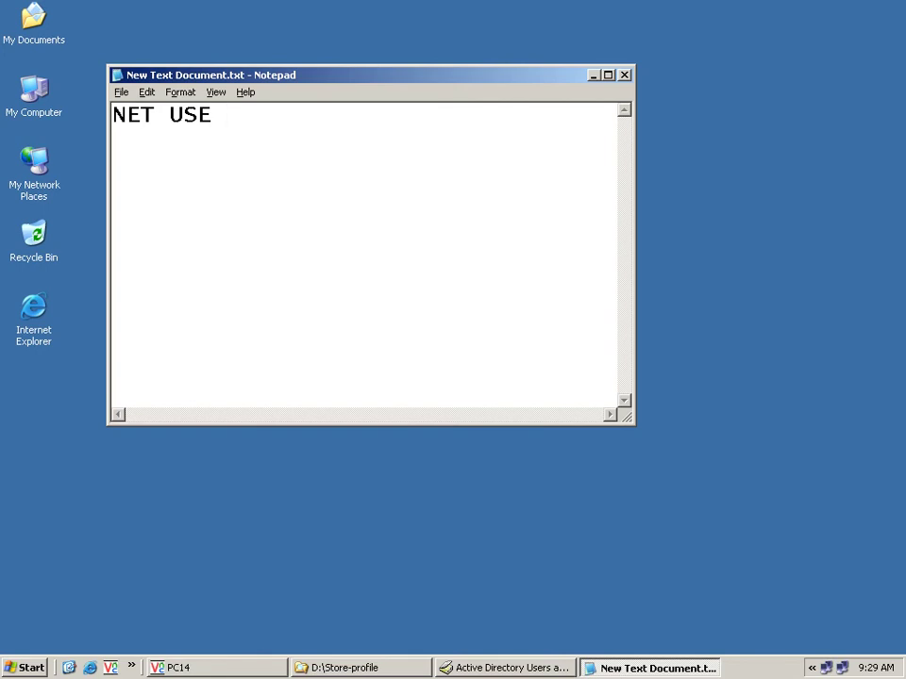
text(N: \\PDC)
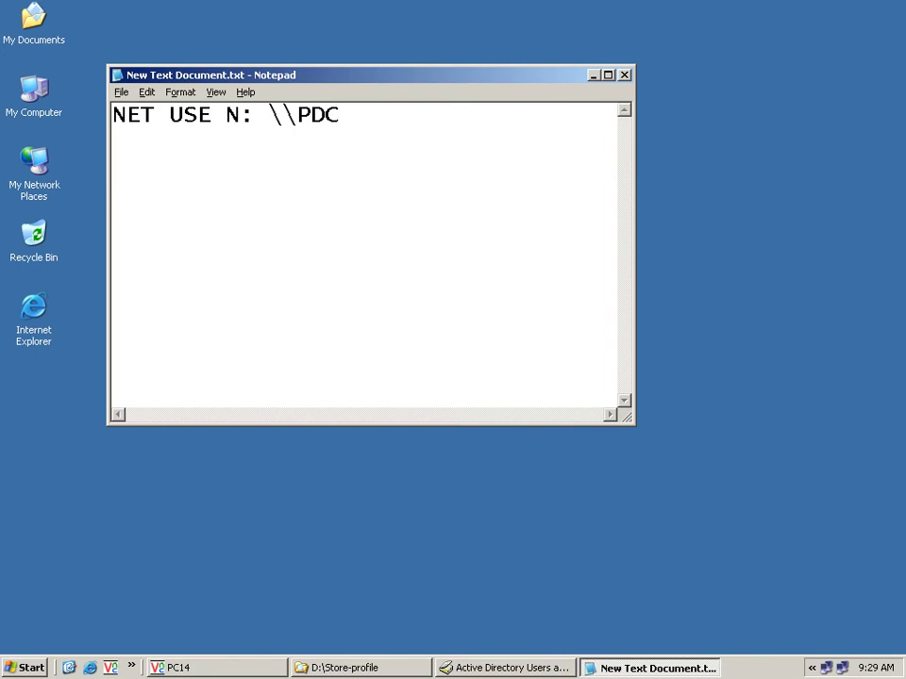
text(\%use)
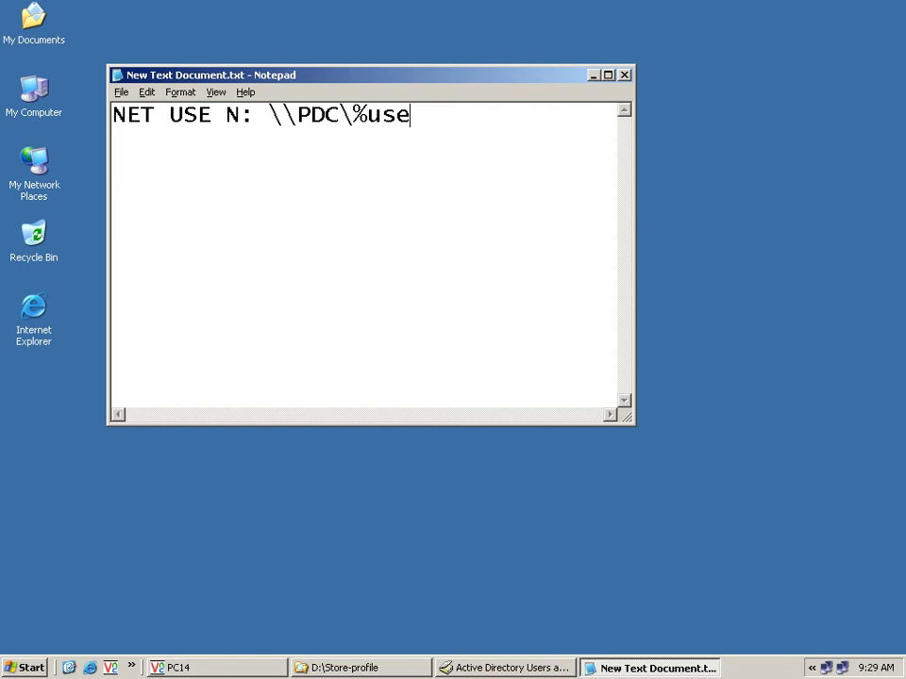
text(rnam)
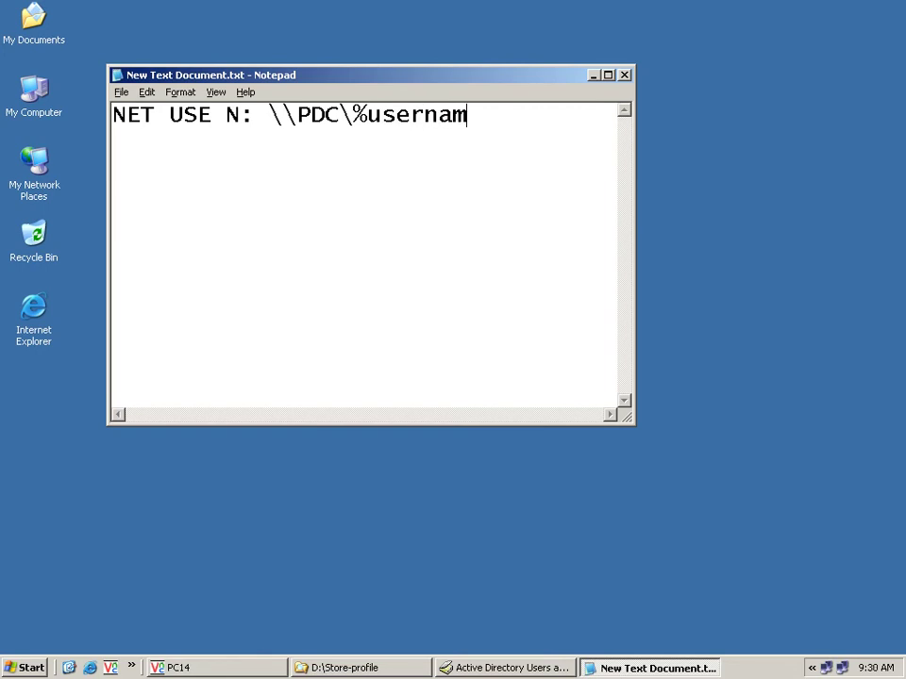
text(e%)
key(Return)
text(NET )
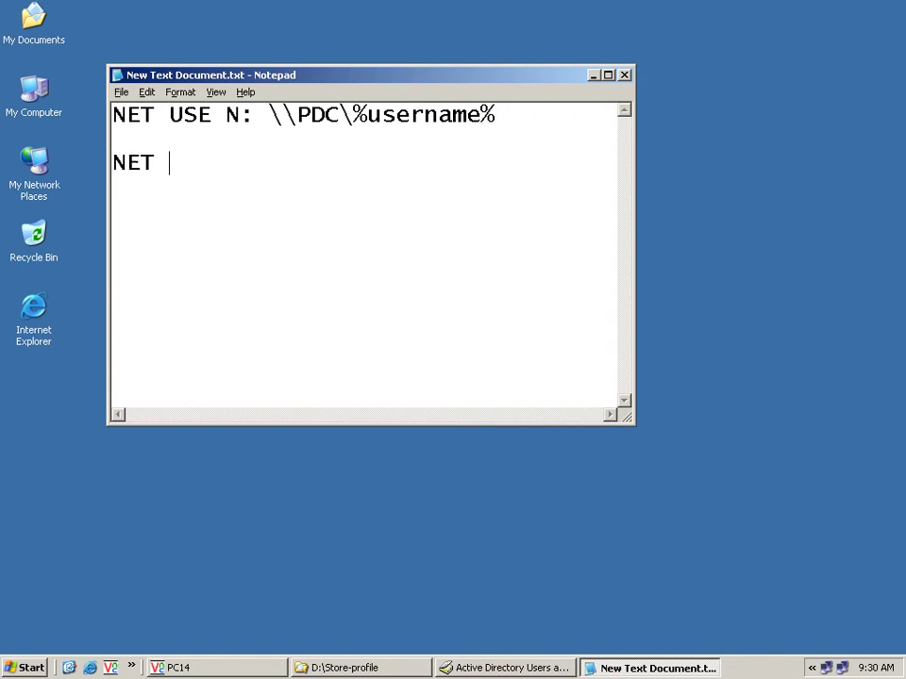
text(USE M)
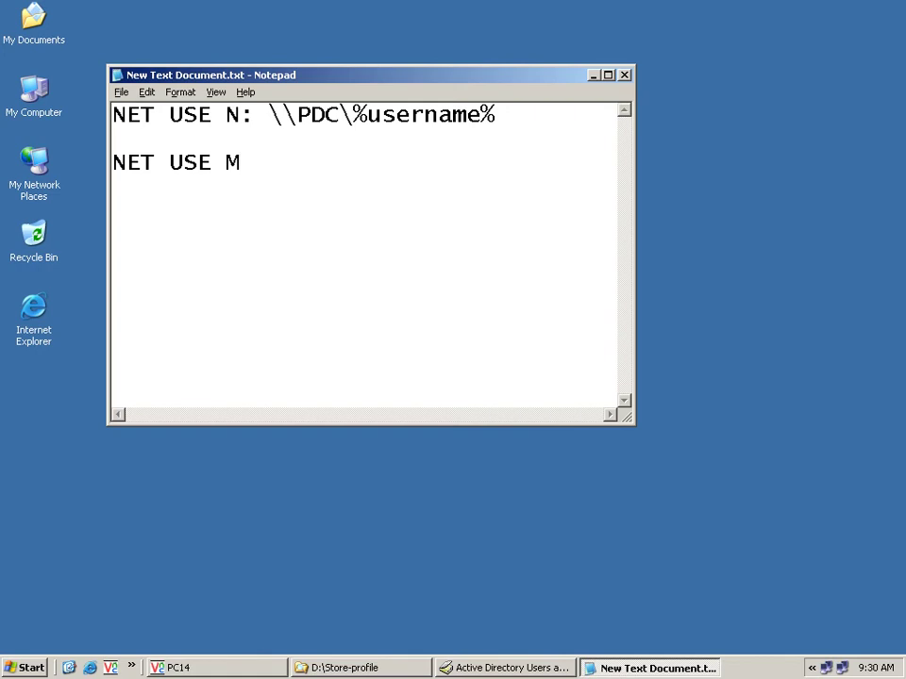
text(: \\PDC)
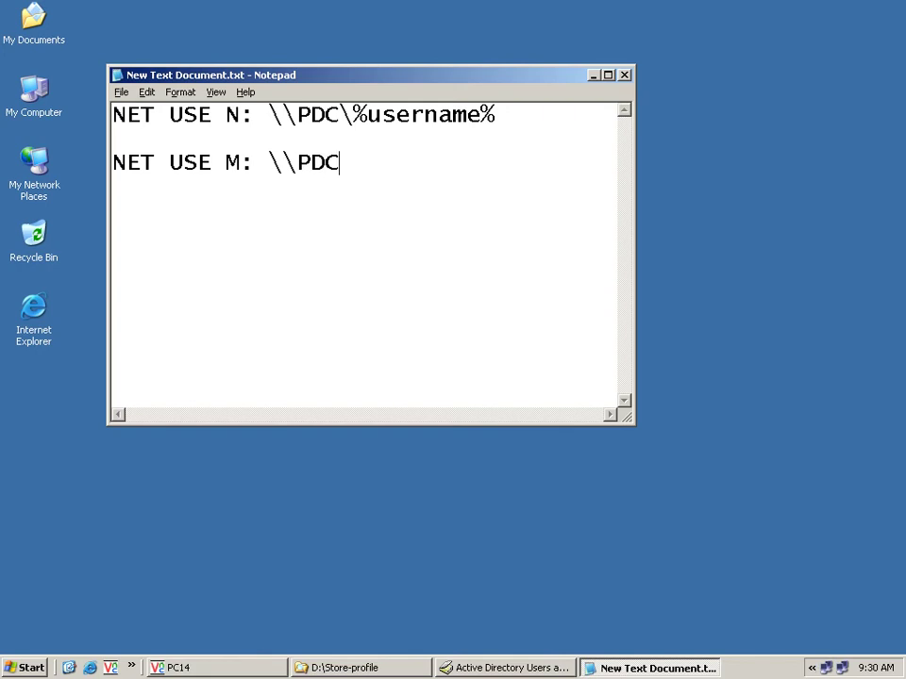
text(\)
text(iJN)
key(BackSpace)
key(BackSpace)
key(BackSpace)
text(Info)
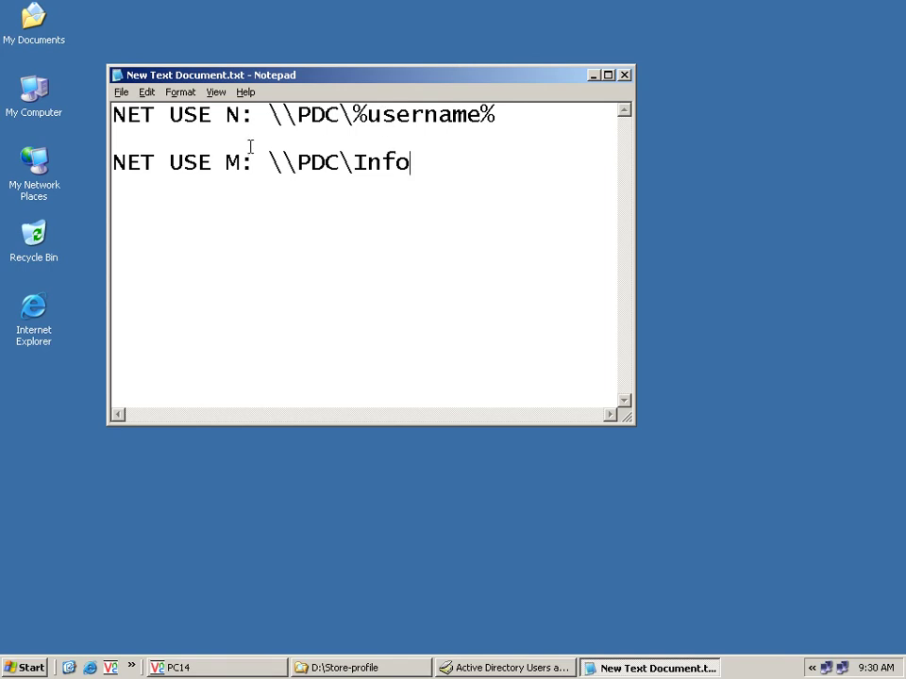
click(120, 92)
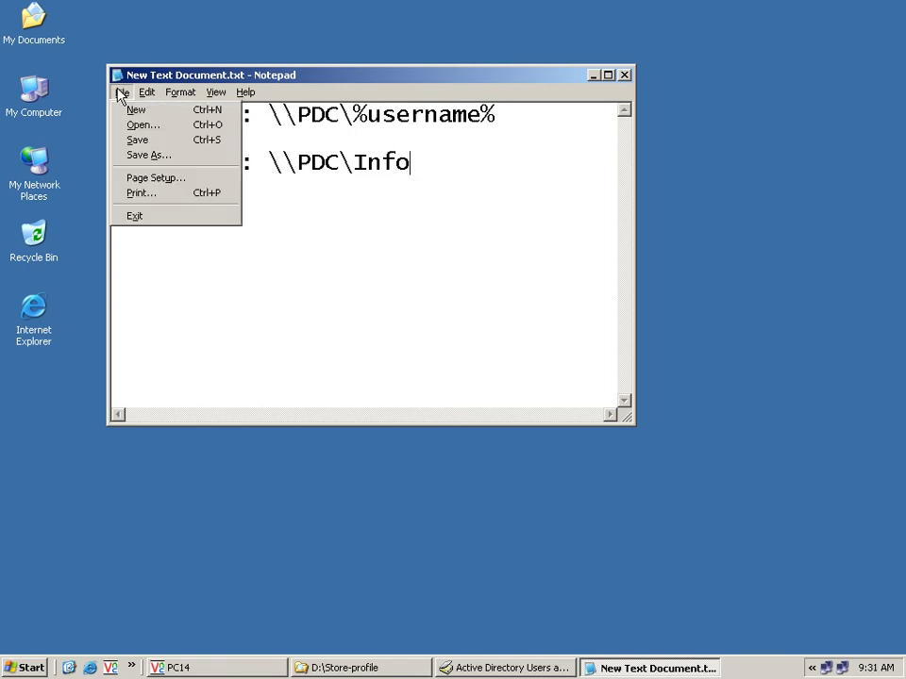
In Save As, switch to Local Disk (C:) and open the WINDOWS folder.
click(173, 157)
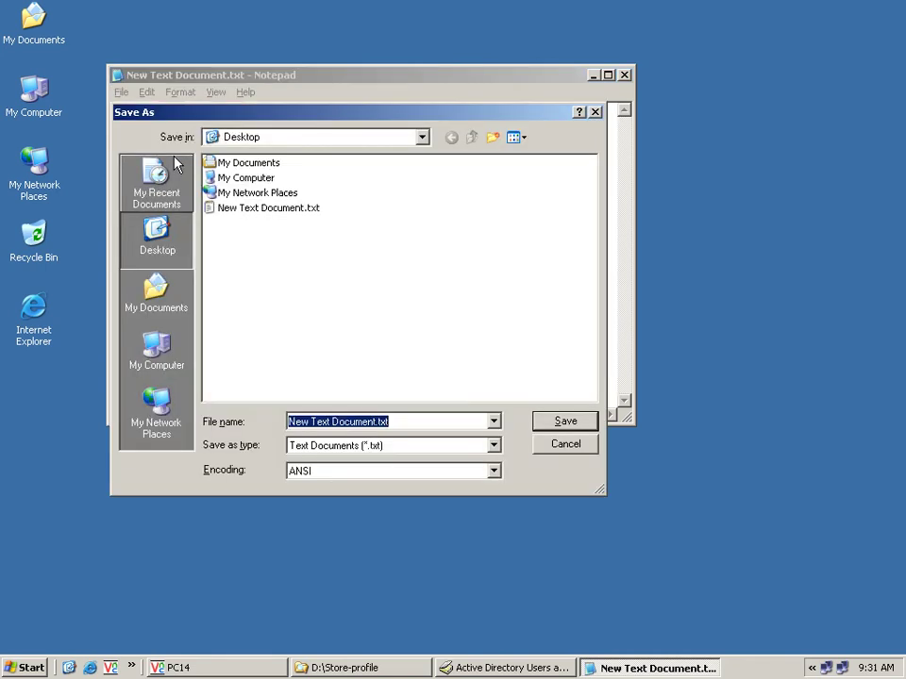
click(405, 139)
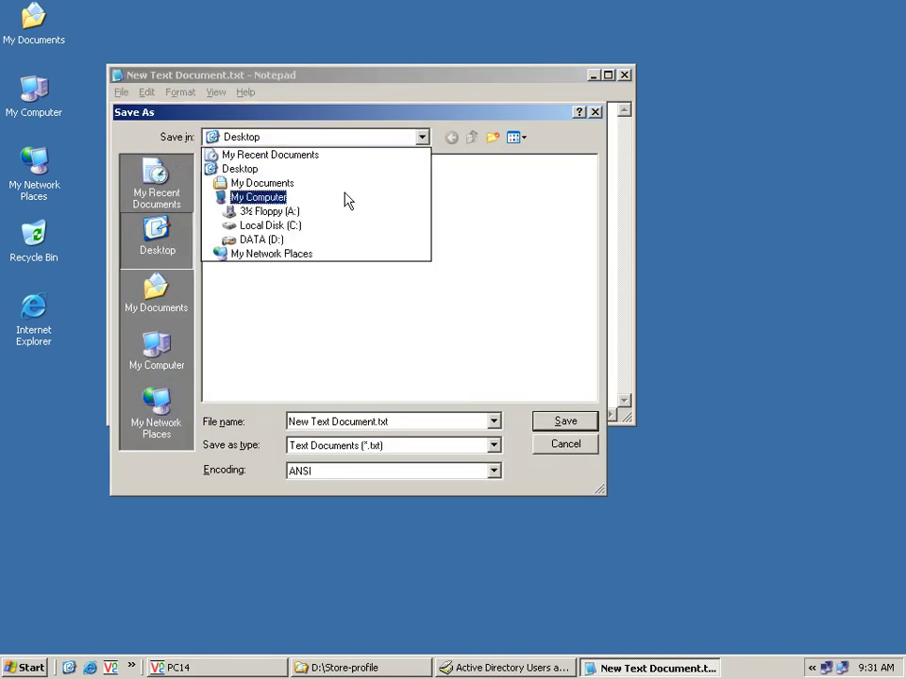
click(320, 225)
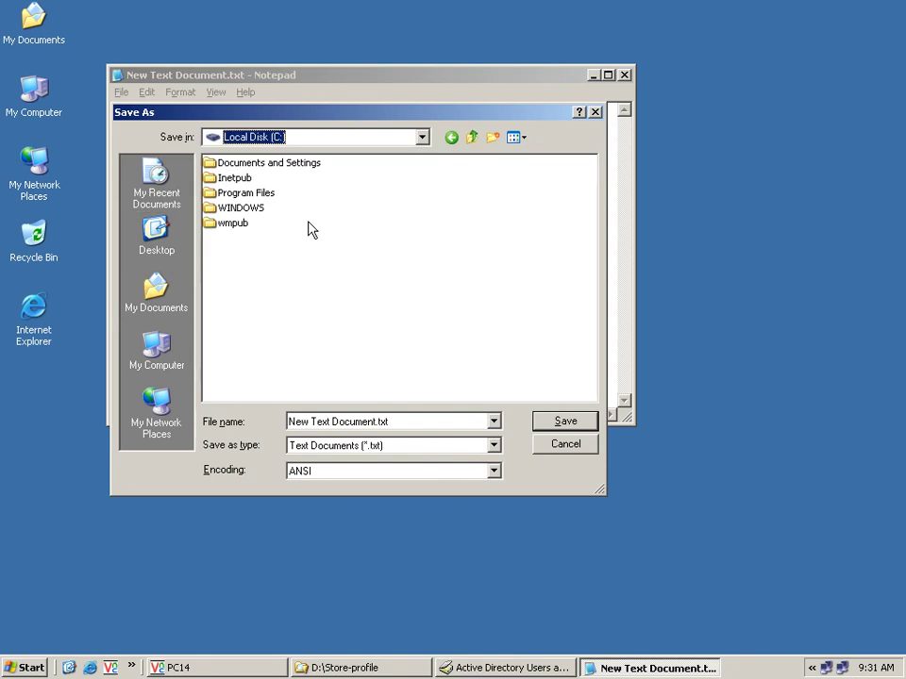
click(261, 208)
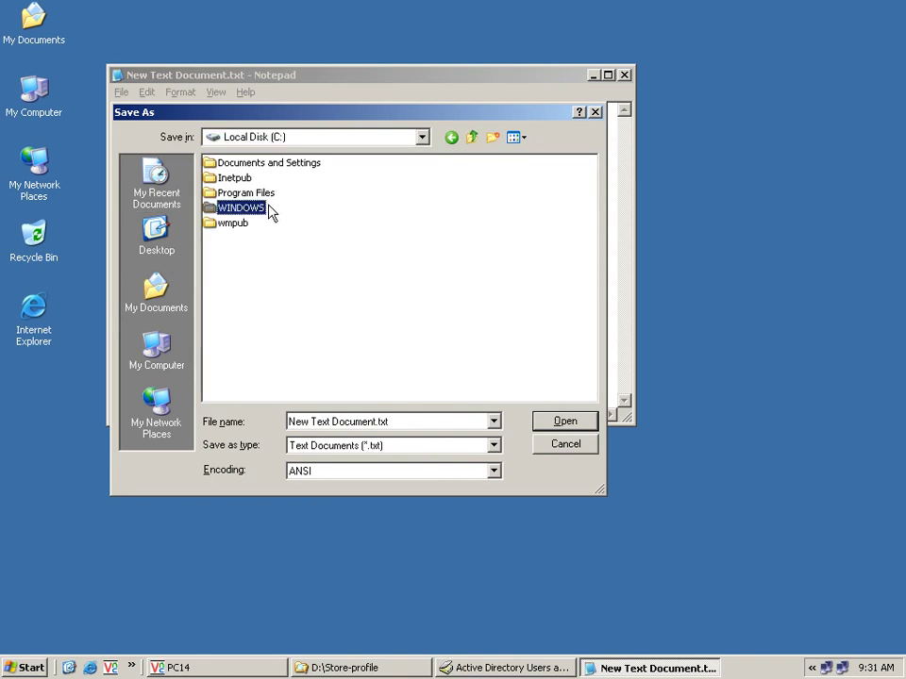
double_click(263, 207)
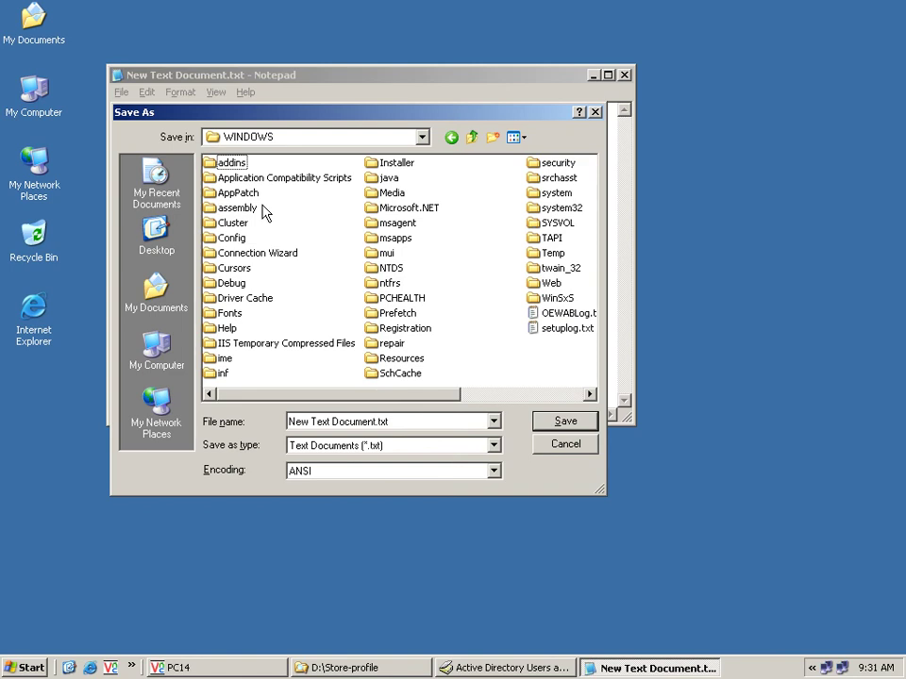
Browse through SYSVOL, sysvol and rupp.edu.kh into the scripts folder.
click(540, 225)
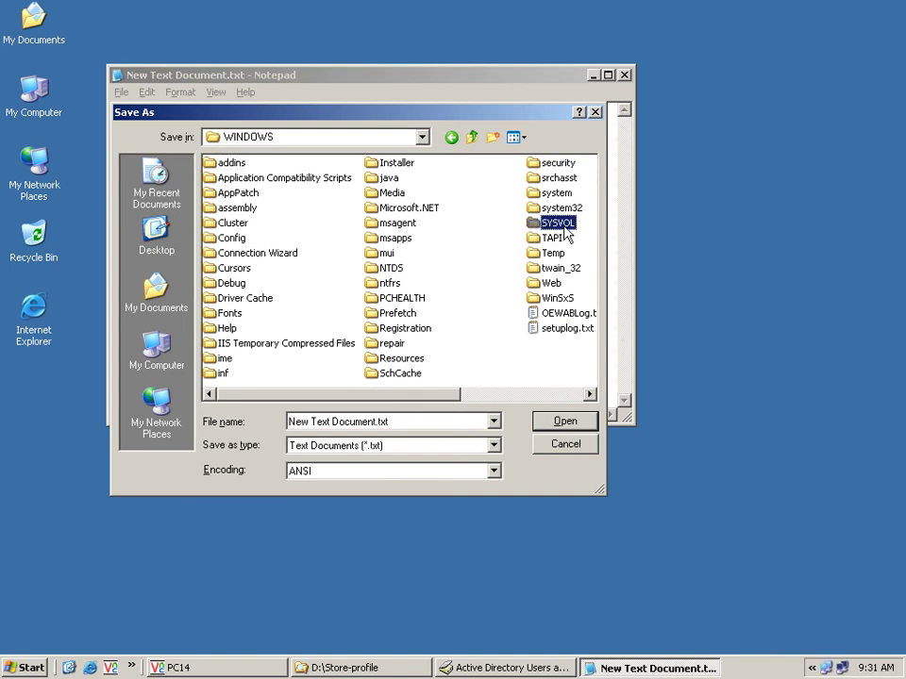
double_click(563, 226)
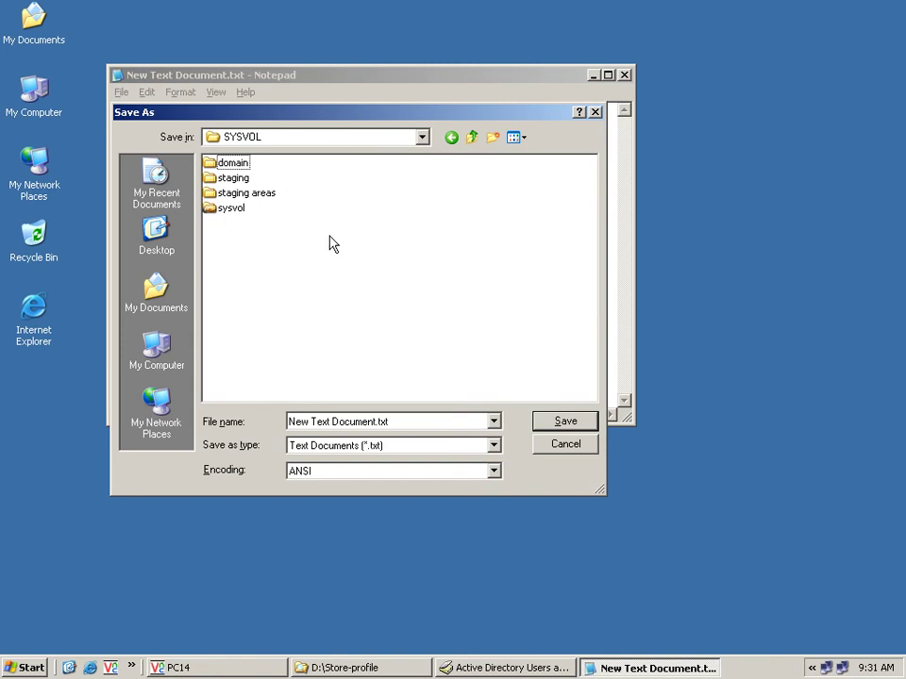
click(244, 215)
double_click(244, 215)
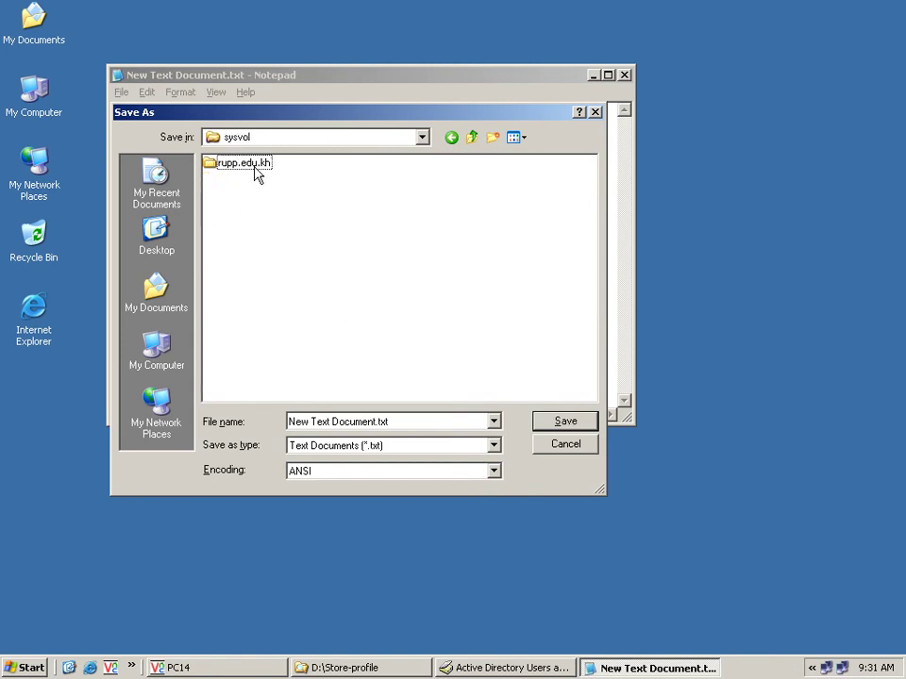
click(257, 174)
double_click(263, 170)
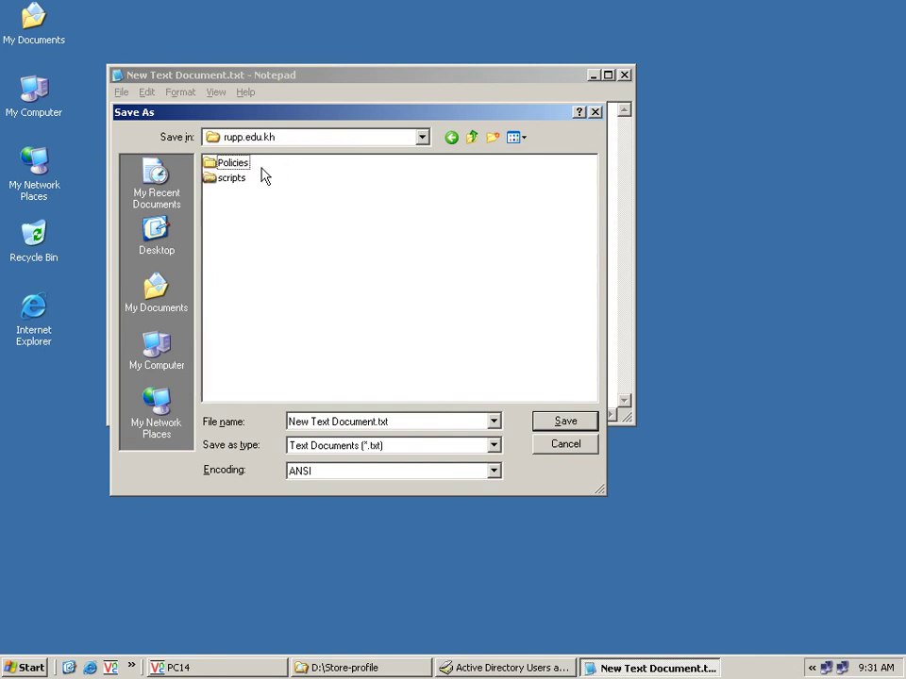
click(244, 179)
double_click(231, 179)
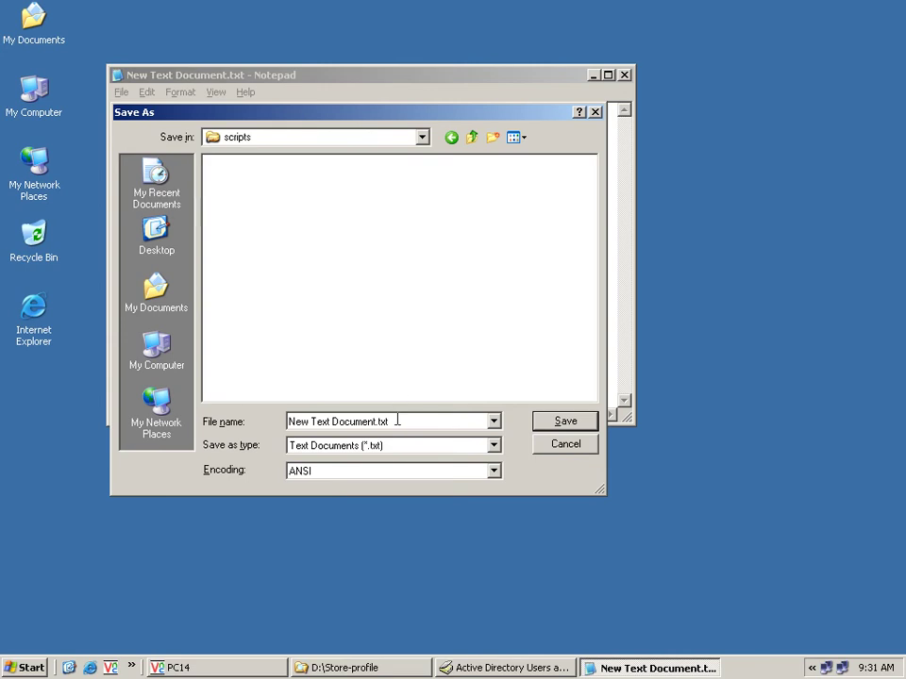
Save the script as runscript.bat, copying its name to the clipboard, then close Notepad.
key(BackSpace)
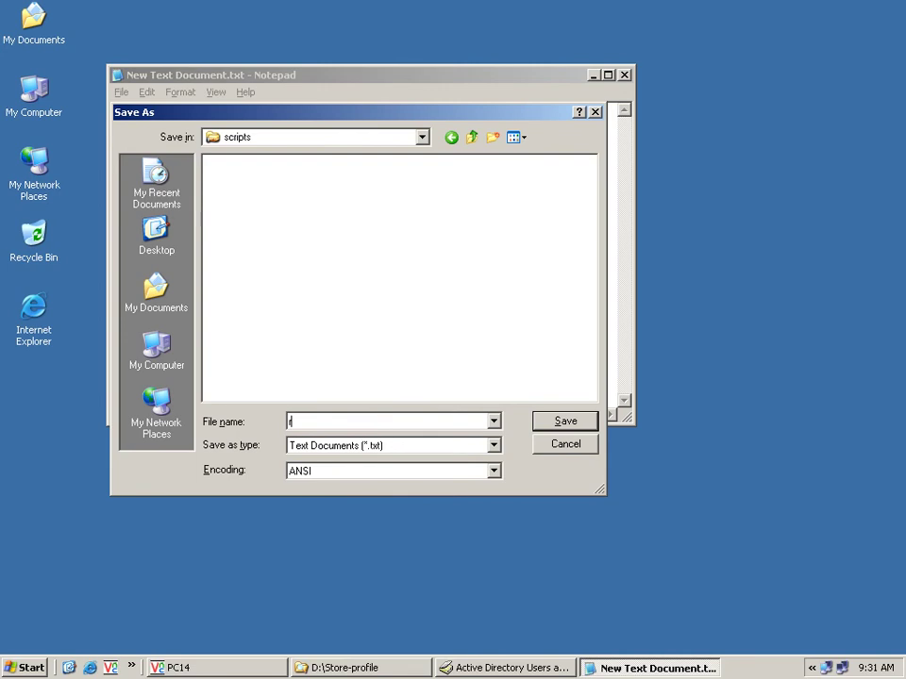
text(runscript.bat)
drag(340, 422, 288, 422)
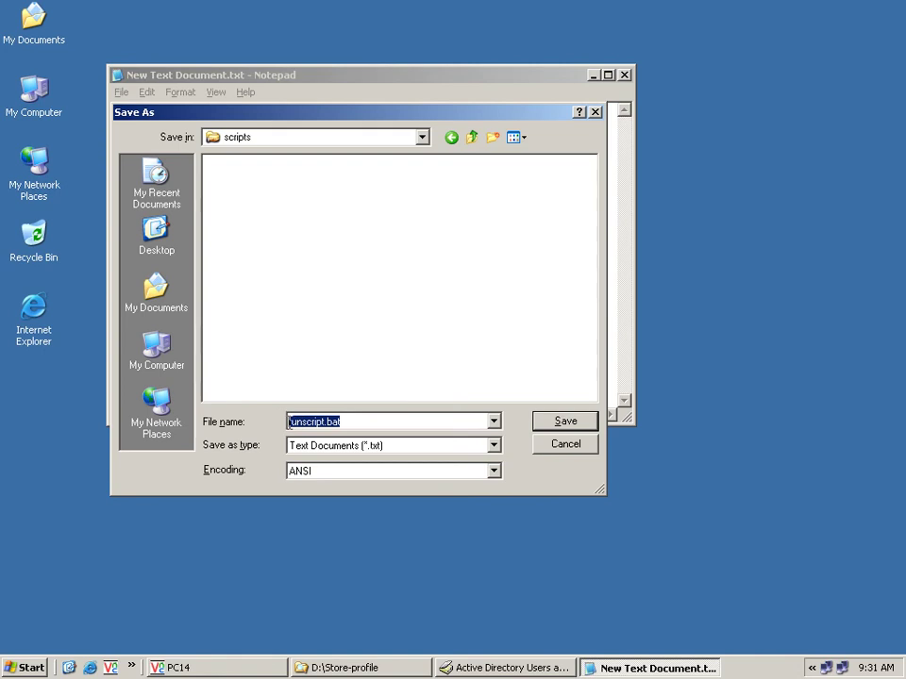
right_click(300, 425)
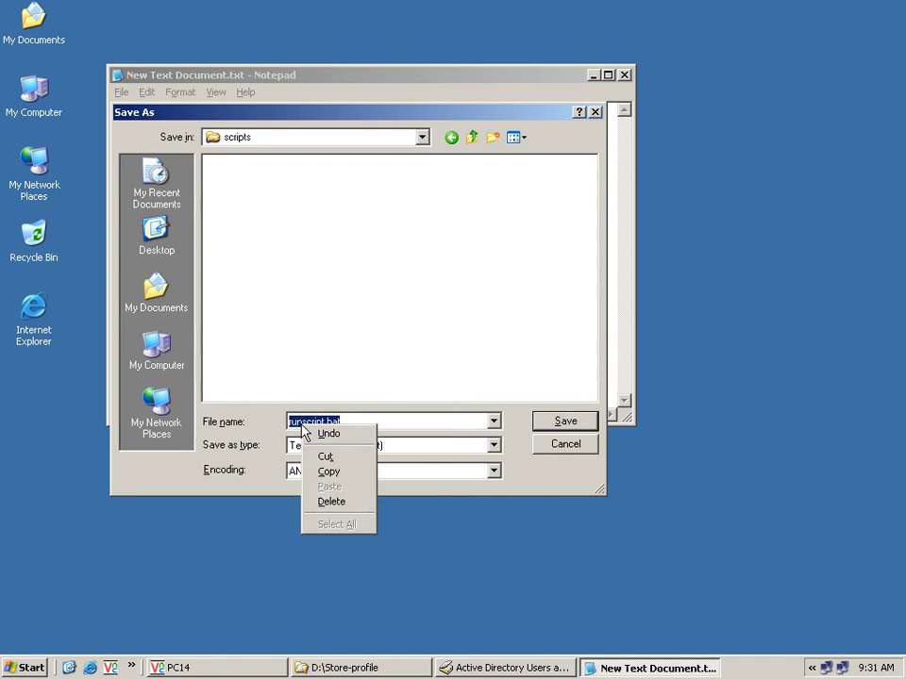
click(323, 472)
click(382, 421)
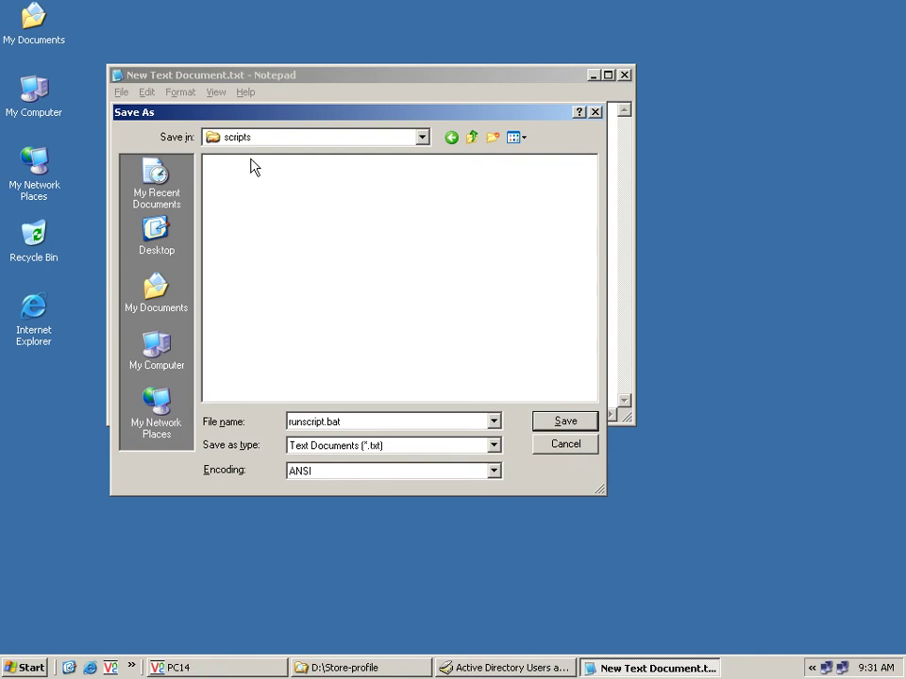
click(551, 423)
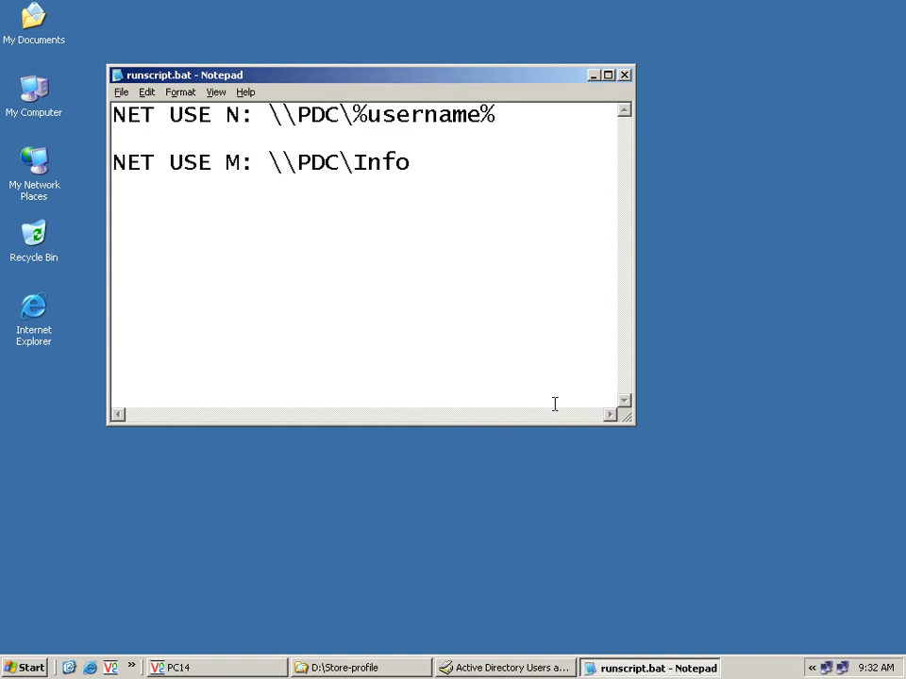
click(625, 76)
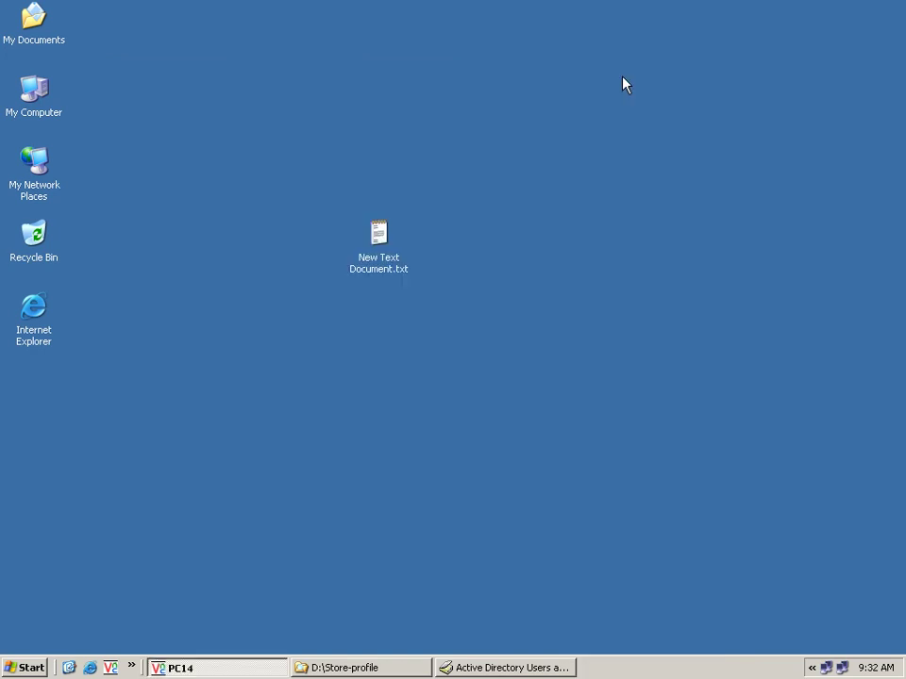
Explore My Computer and browse to C:\WINDOWS\SYSVOL\sysvol\rupp.edu.kh\scripts.
right_click(45, 117)
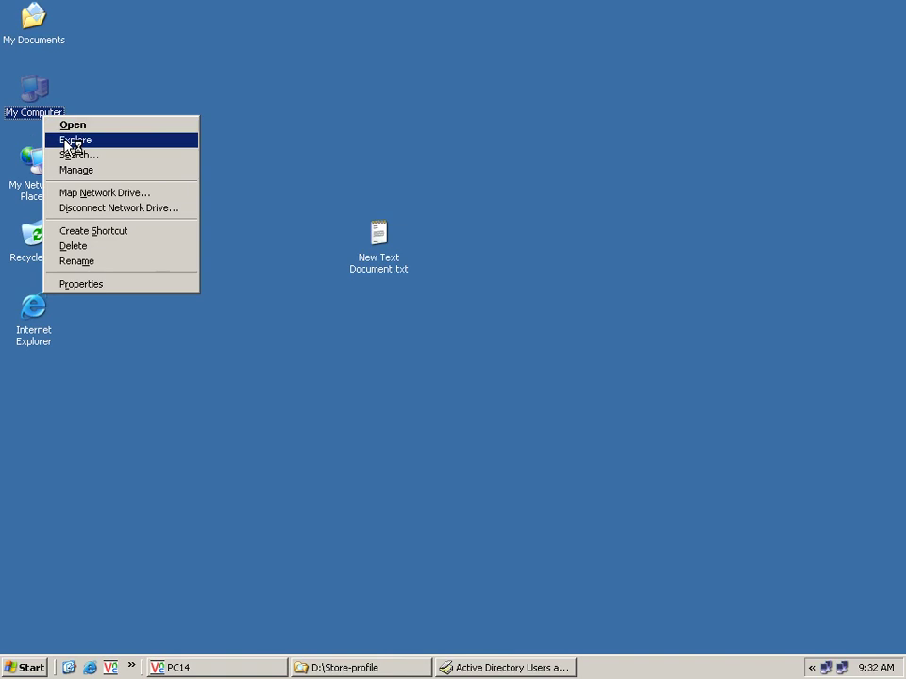
click(69, 140)
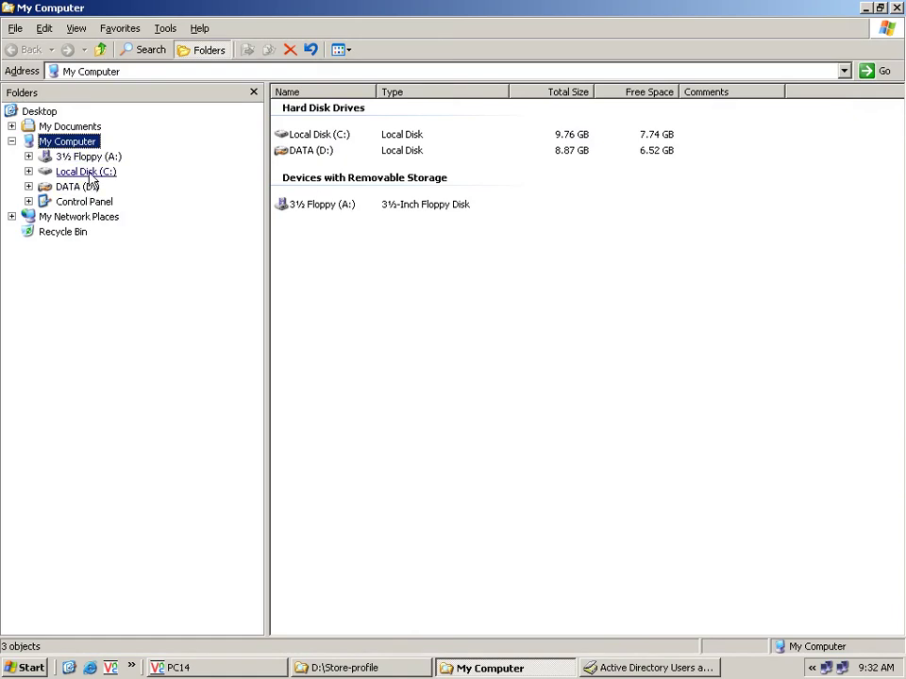
click(89, 173)
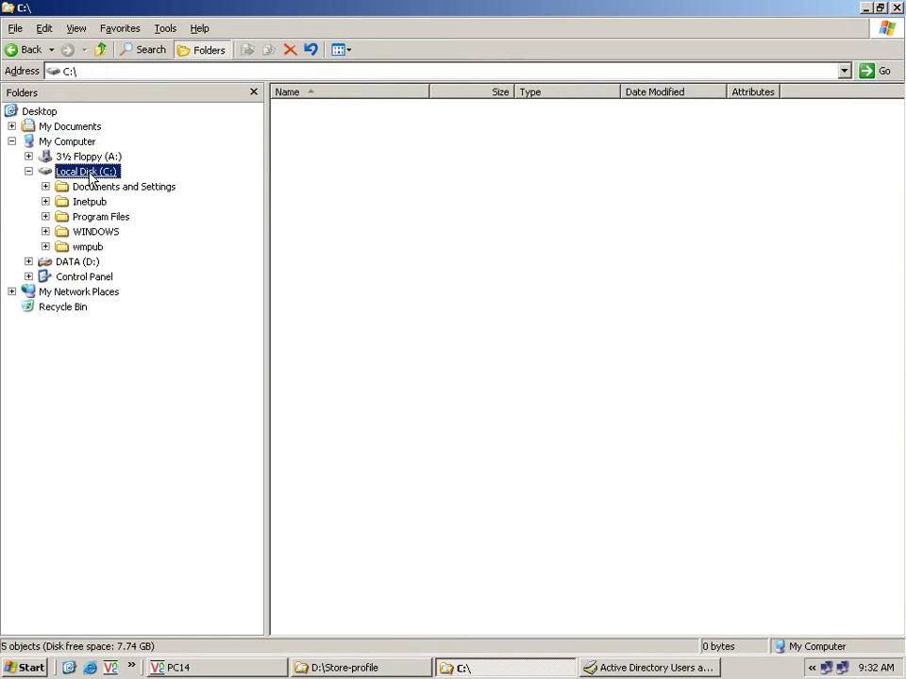
click(100, 234)
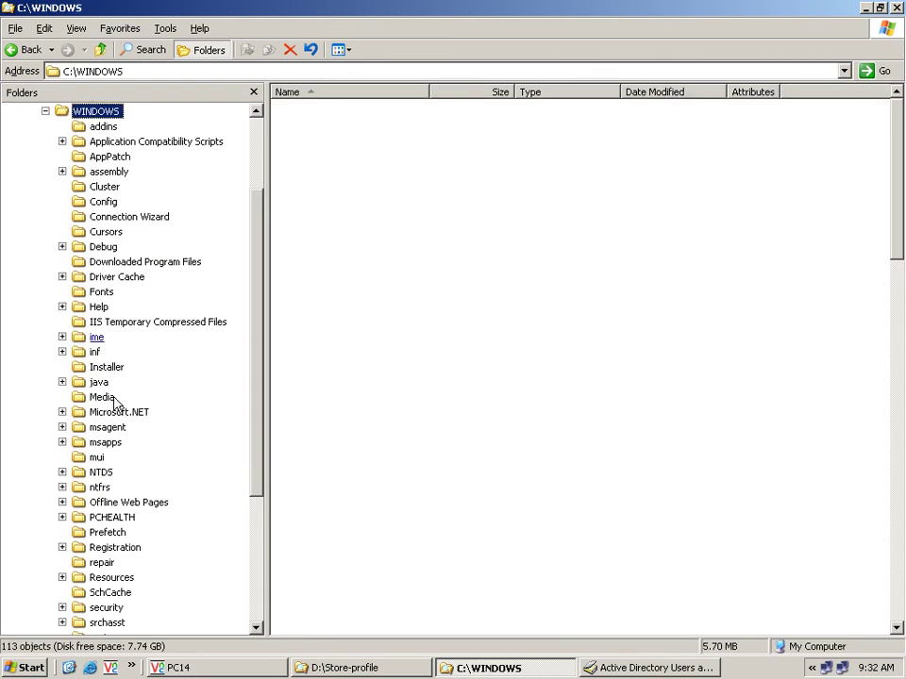
scroll(128, 575, down, 2)
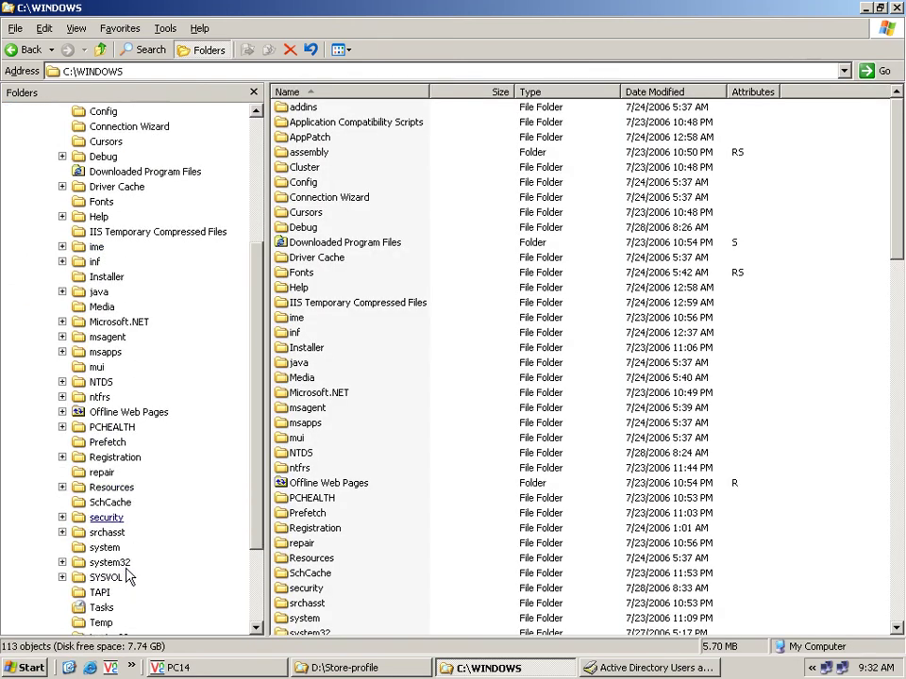
click(121, 577)
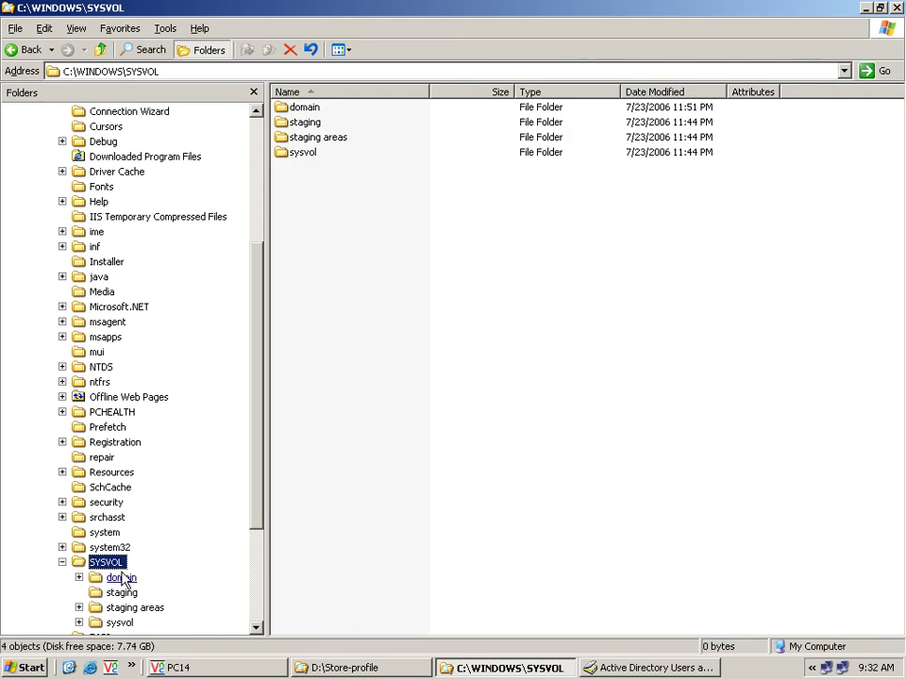
click(121, 578)
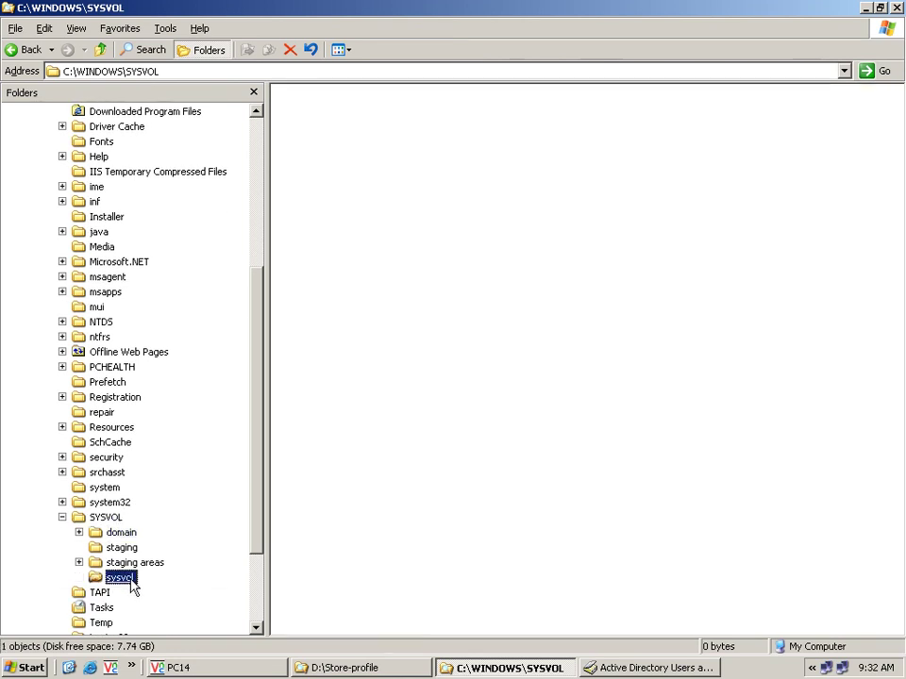
click(165, 548)
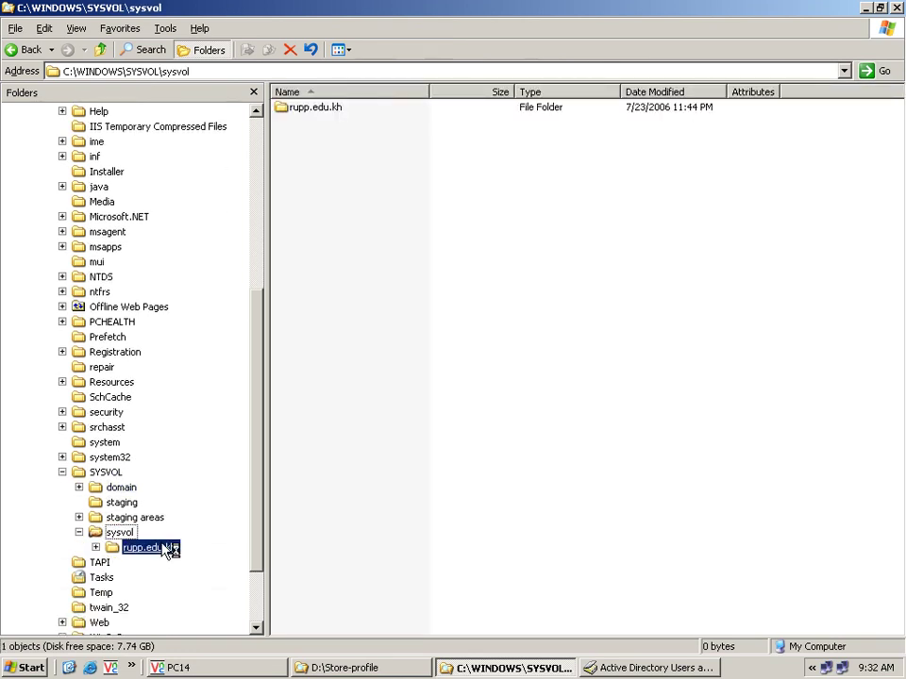
click(152, 579)
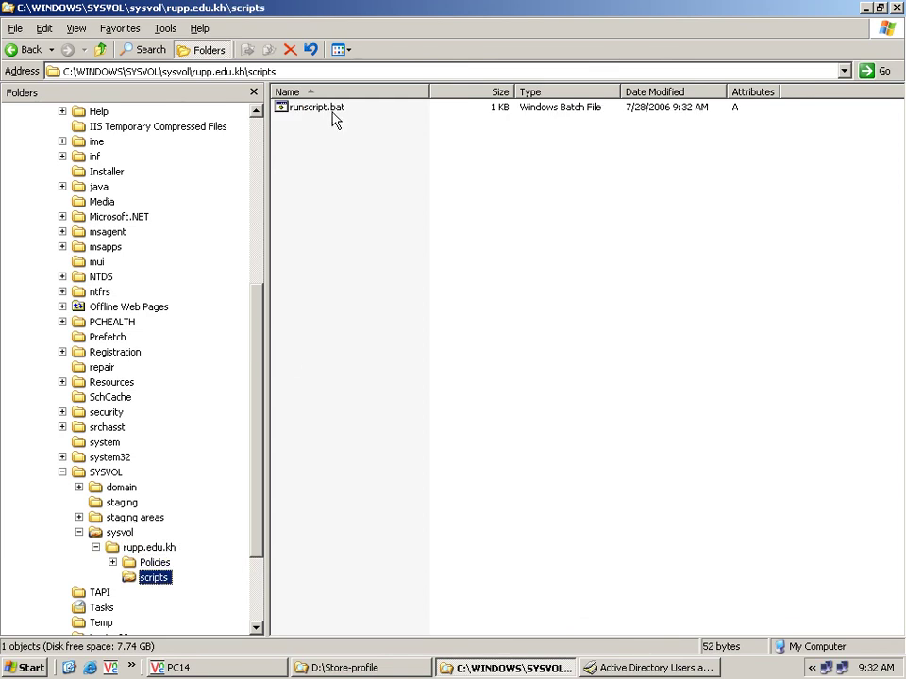
Switch the folder to Thumbnails view, run runscript.bat as a test, and close Explorer.
click(341, 49)
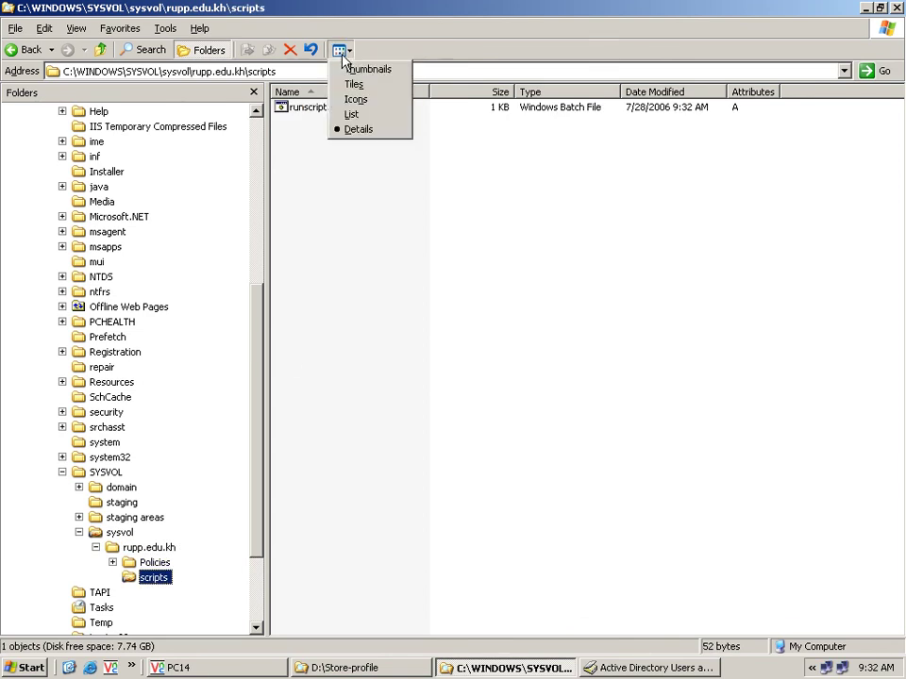
click(373, 67)
click(356, 167)
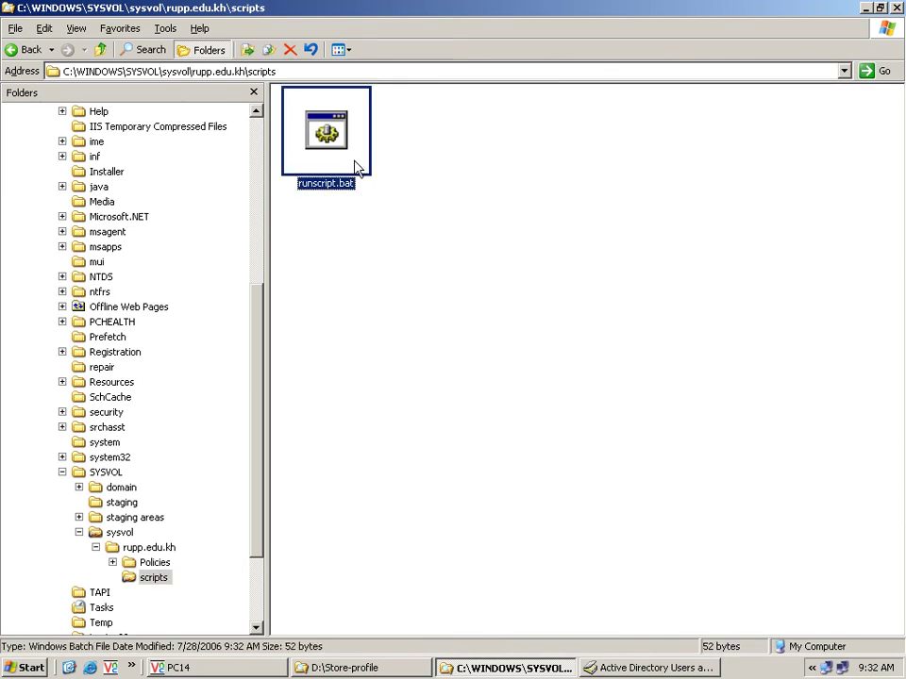
double_click(326, 137)
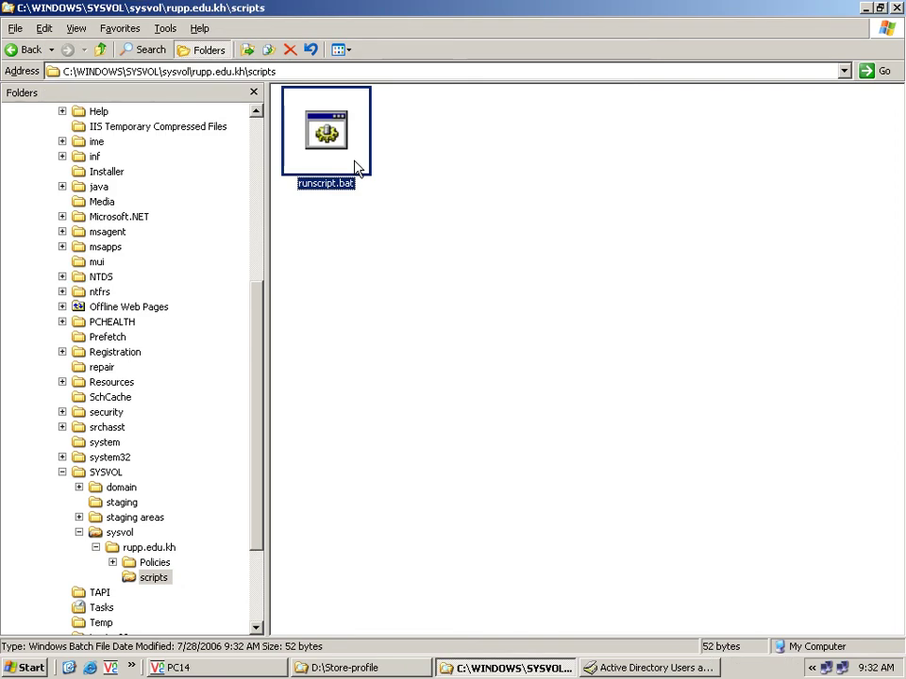
click(896, 7)
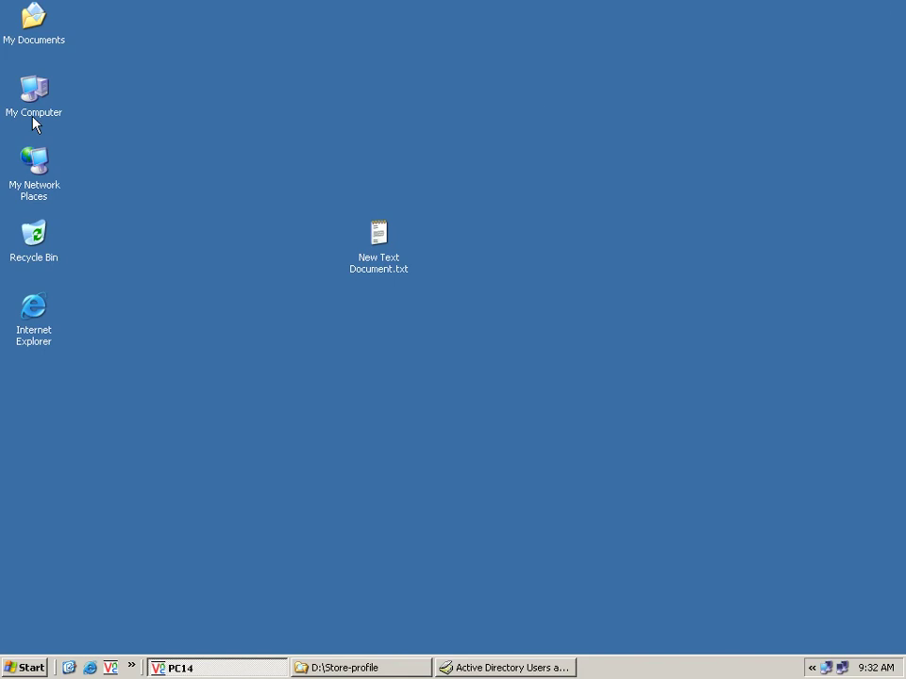
right_click(35, 113)
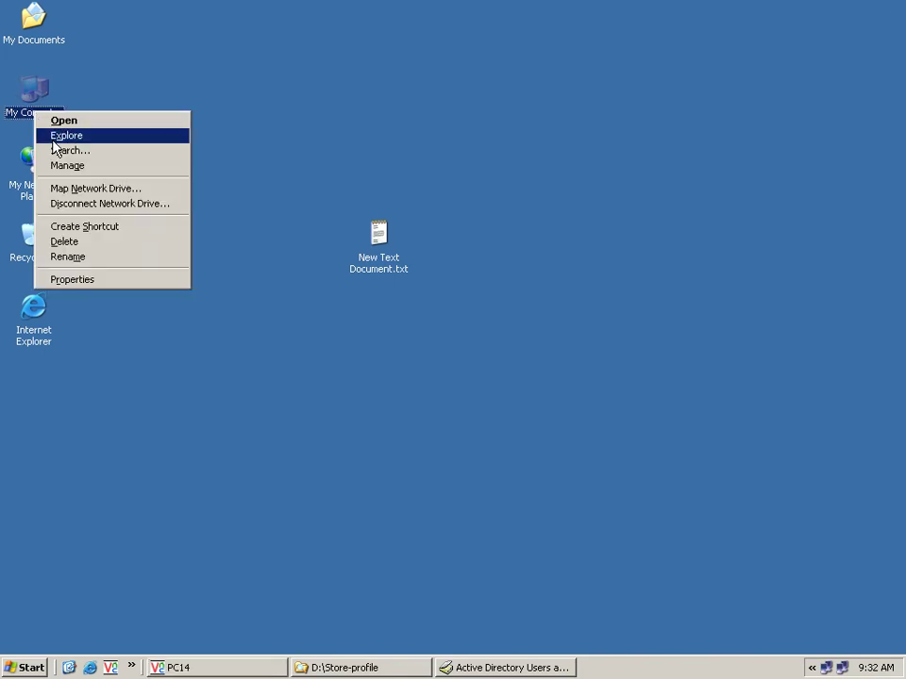
click(65, 136)
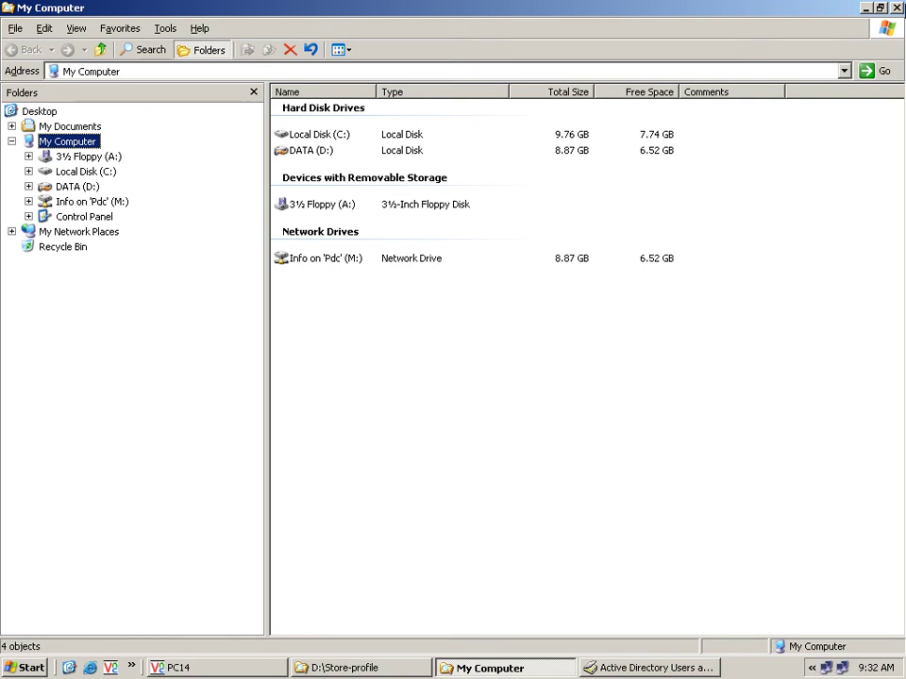
click(897, 8)
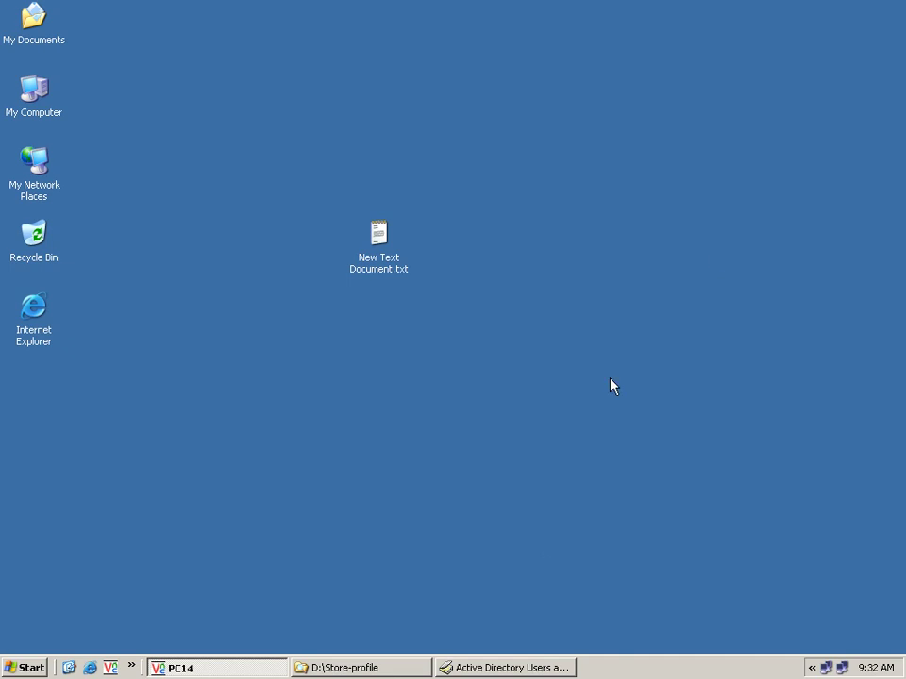
Paste runscript.bat into the second Store-users account's Profile logon script field and apply.
click(515, 668)
click(474, 354)
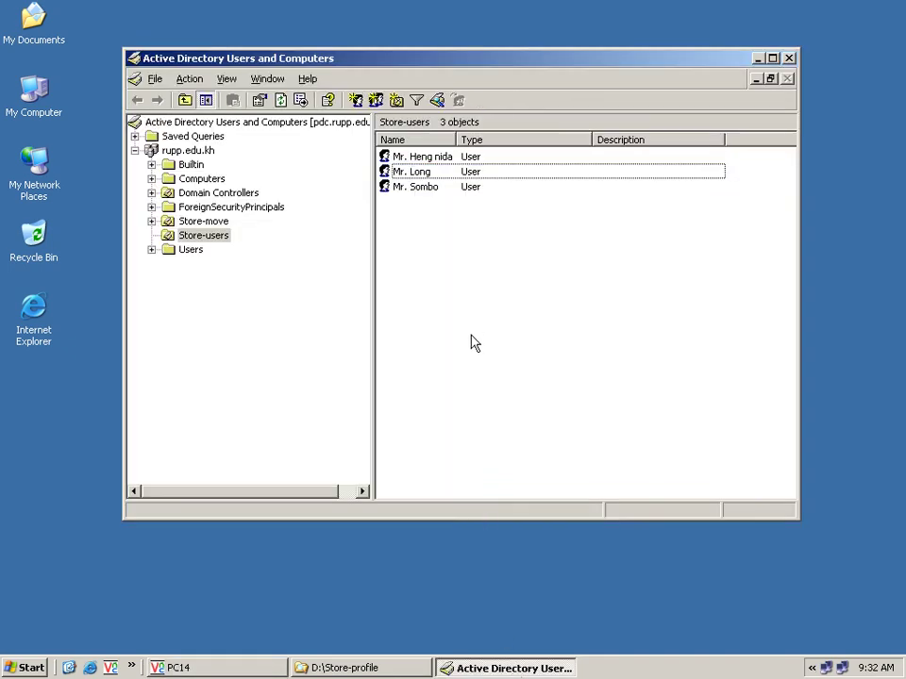
click(494, 175)
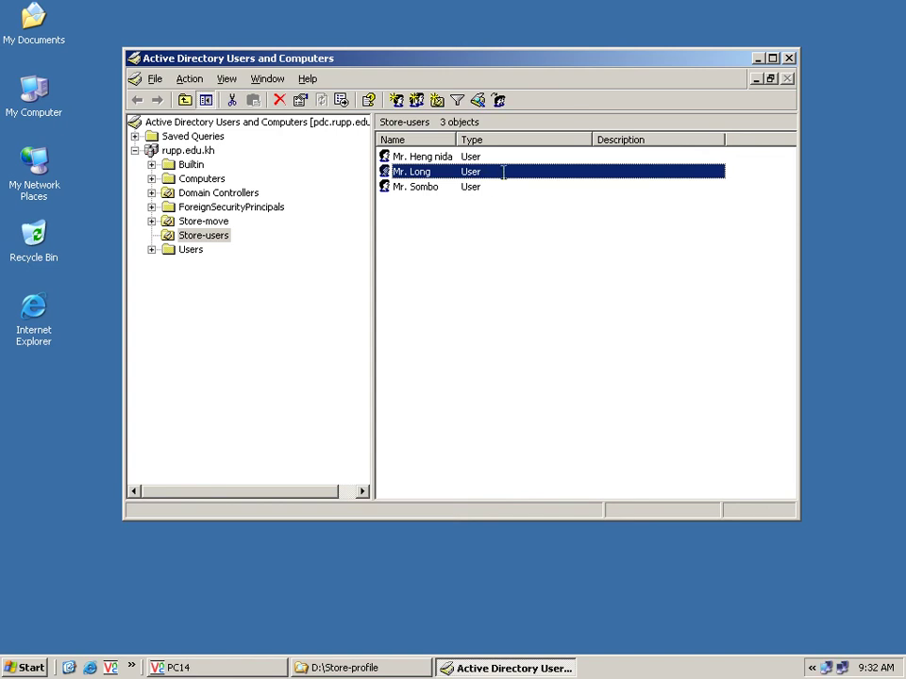
double_click(503, 173)
click(476, 144)
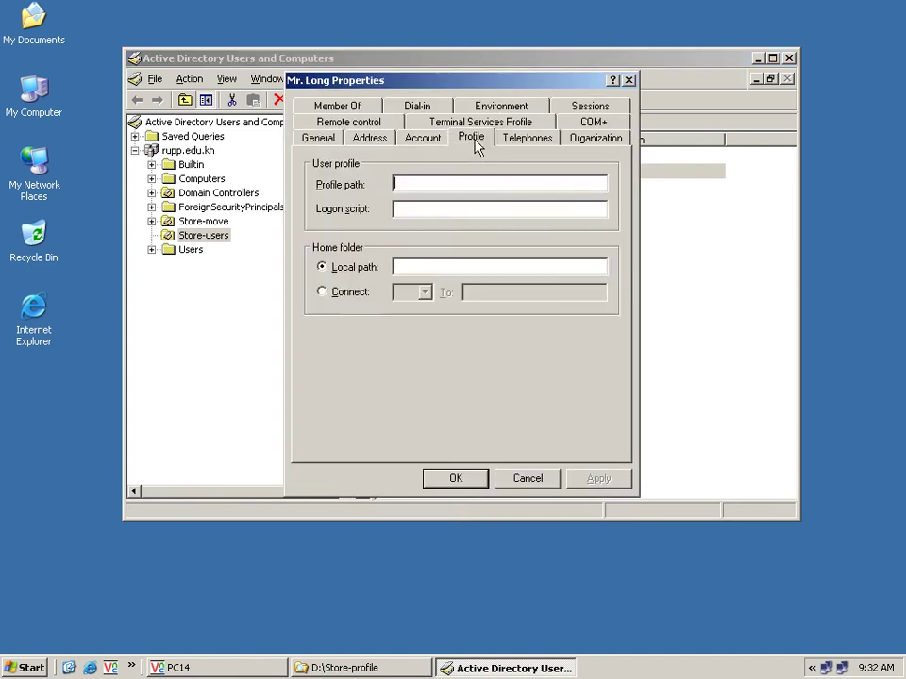
right_click(400, 212)
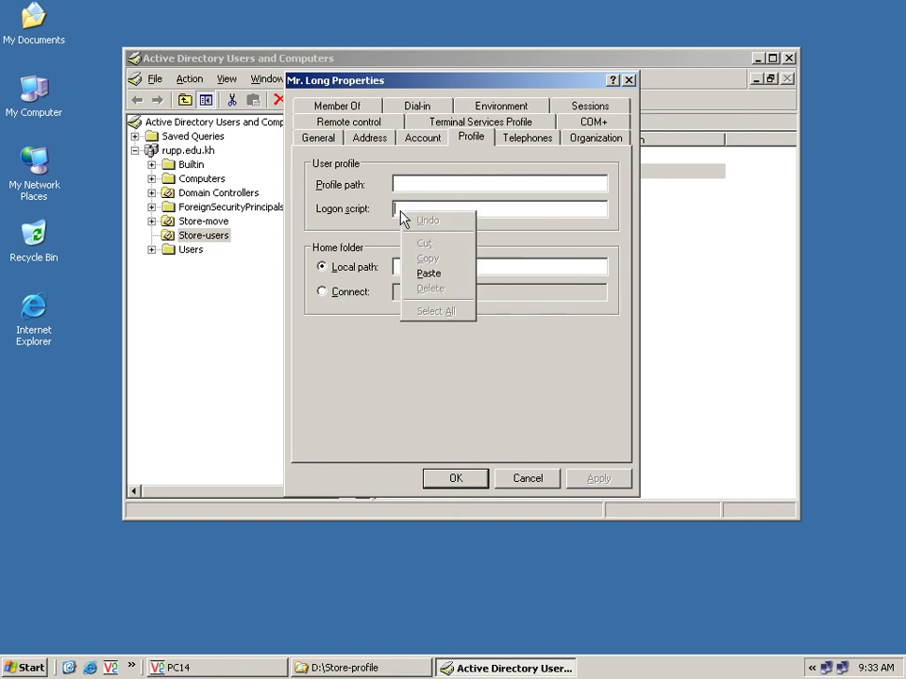
click(427, 273)
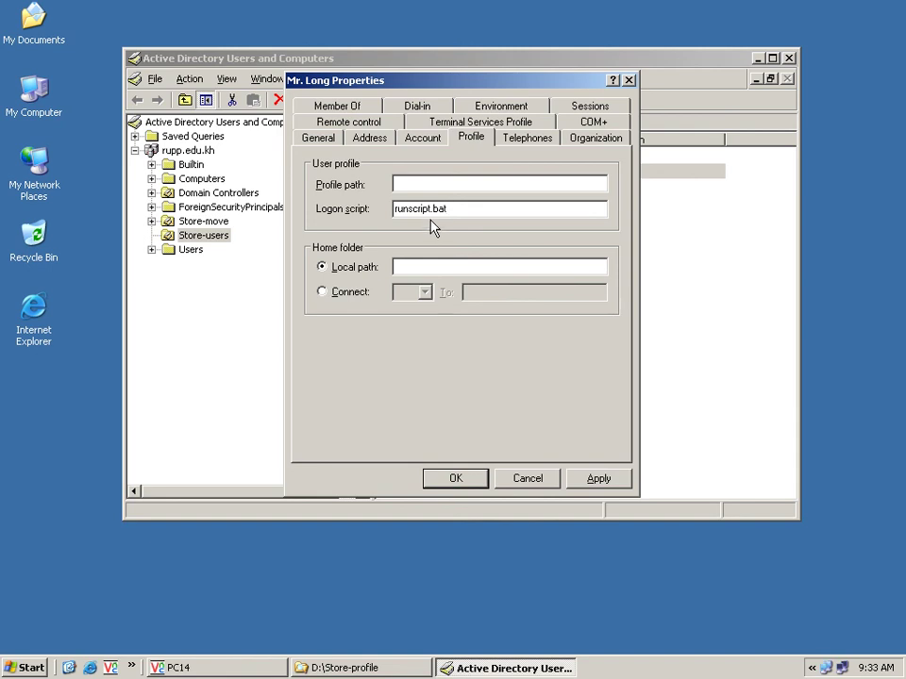
click(580, 479)
click(471, 479)
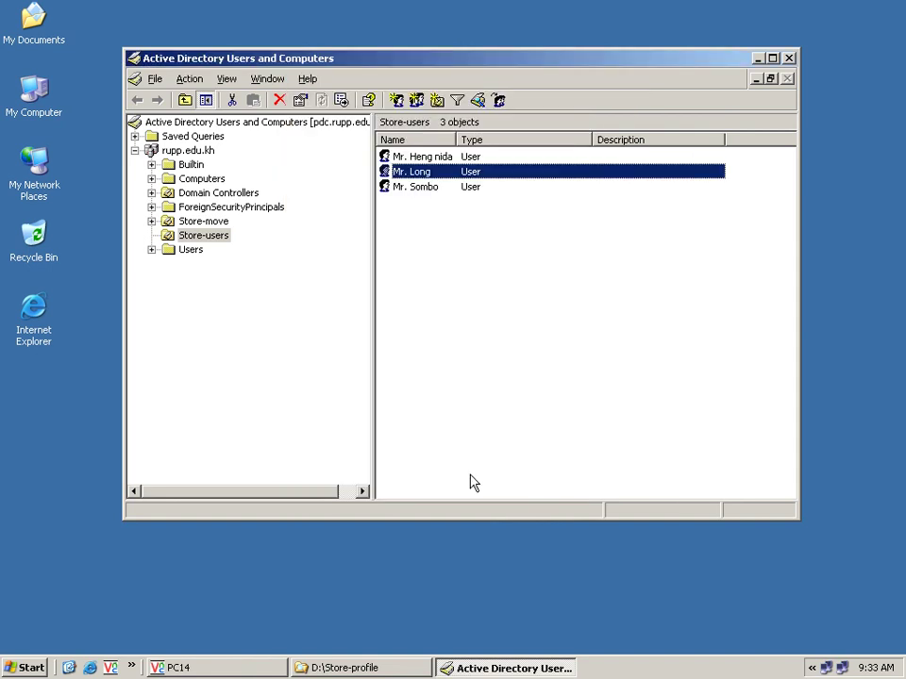
Paste runscript.bat as the third Store-users account's logon script, then minimize the console.
double_click(436, 188)
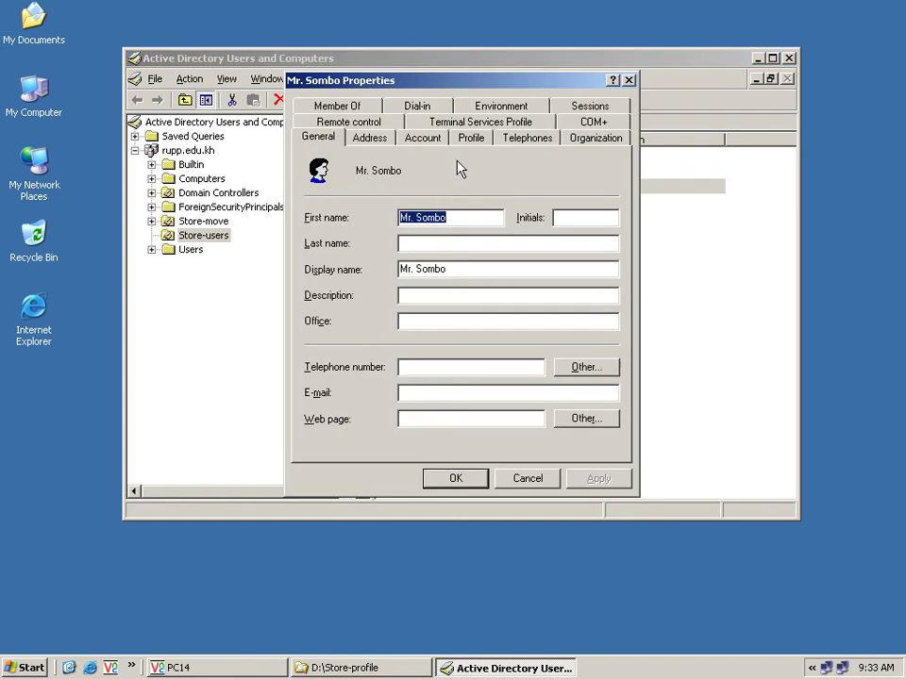
click(470, 144)
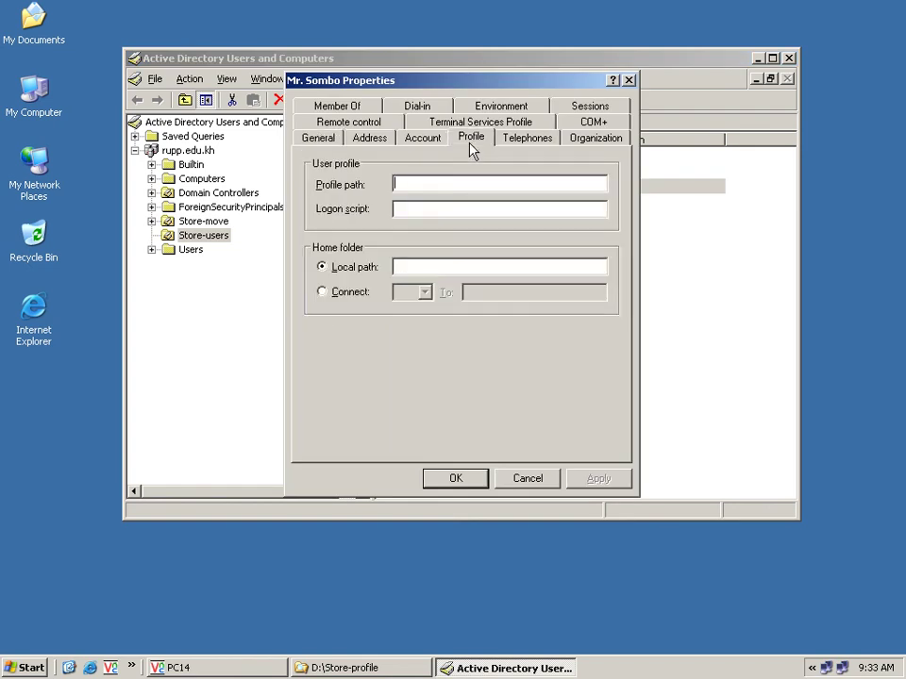
right_click(445, 215)
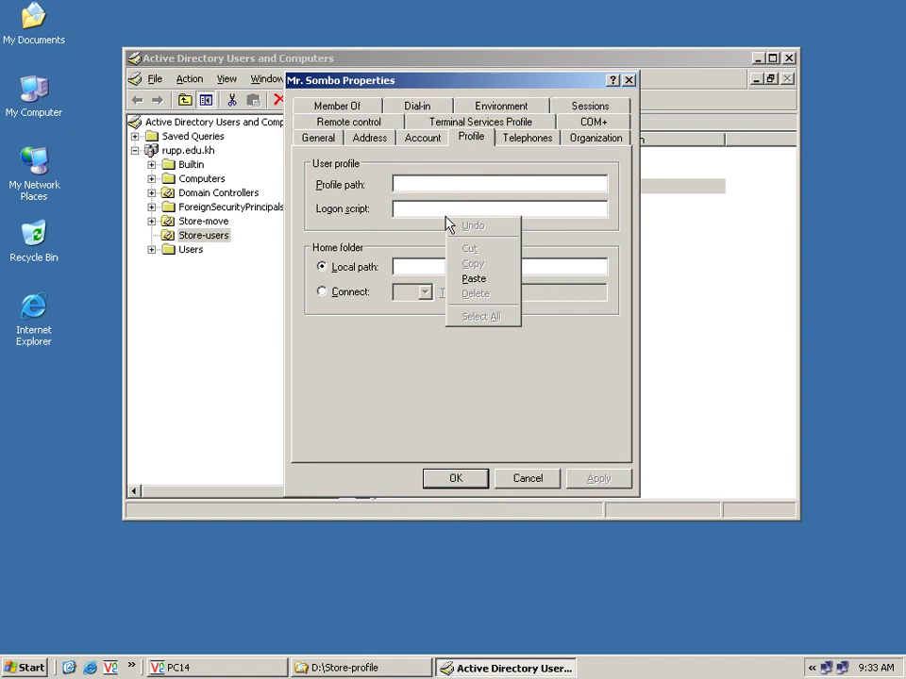
click(475, 278)
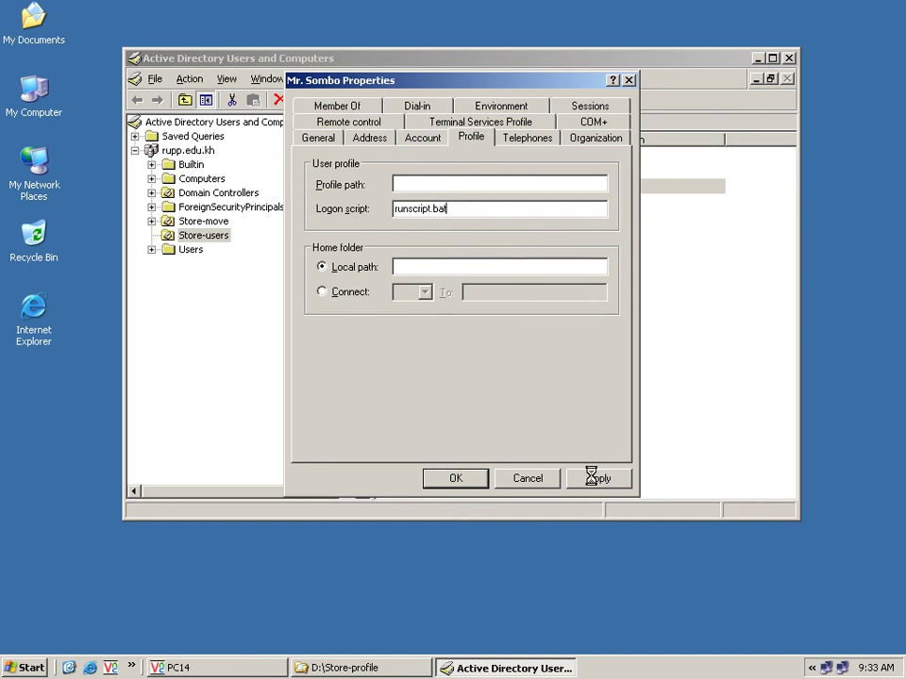
click(478, 480)
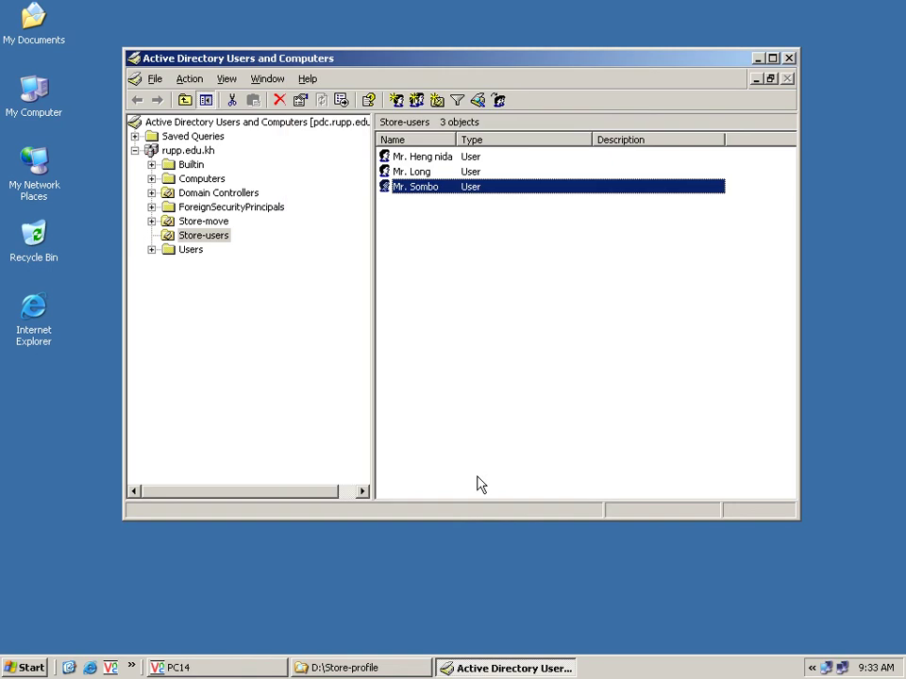
click(467, 286)
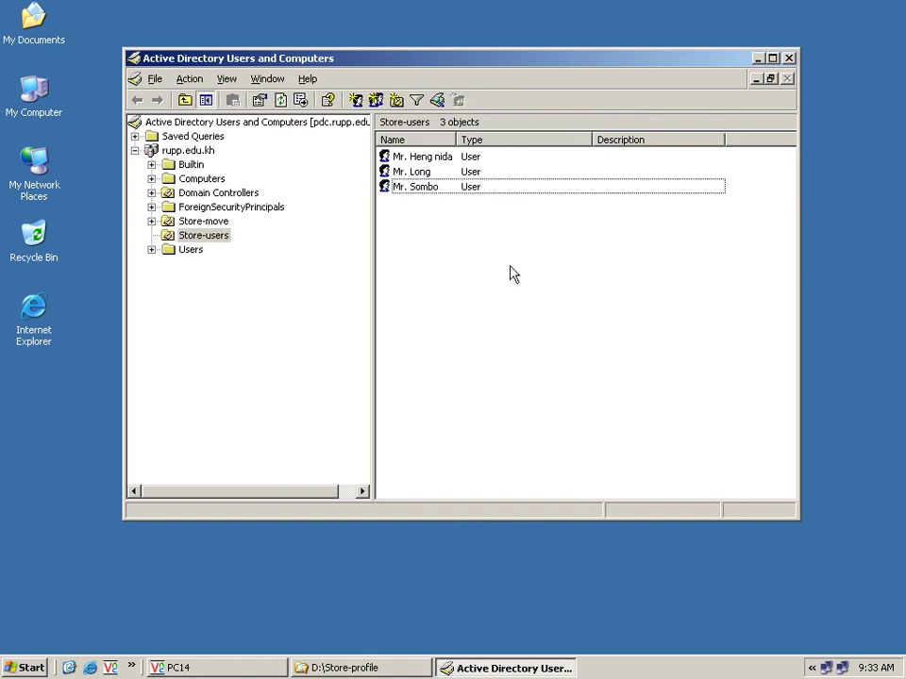
click(760, 60)
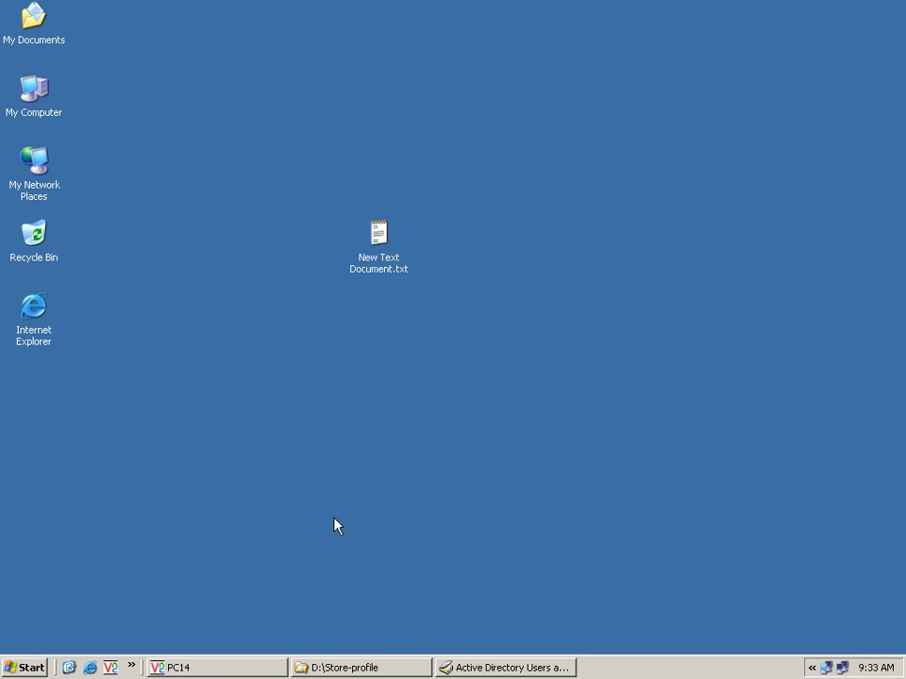
On PC14, confirm My Computer lists only drives A:, C: and D:, refresh, and open Start.
click(253, 669)
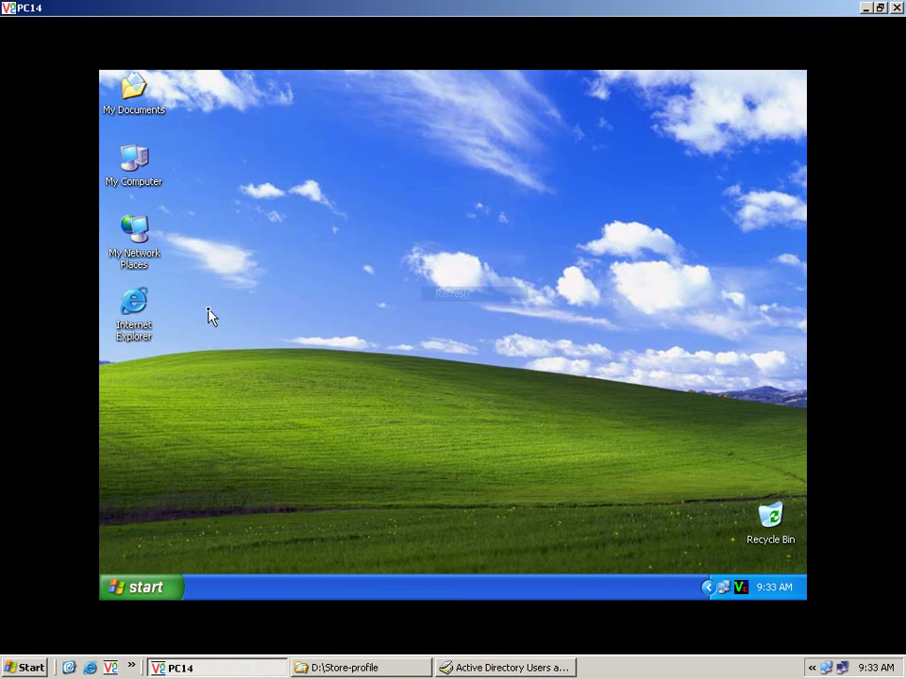
right_click(158, 183)
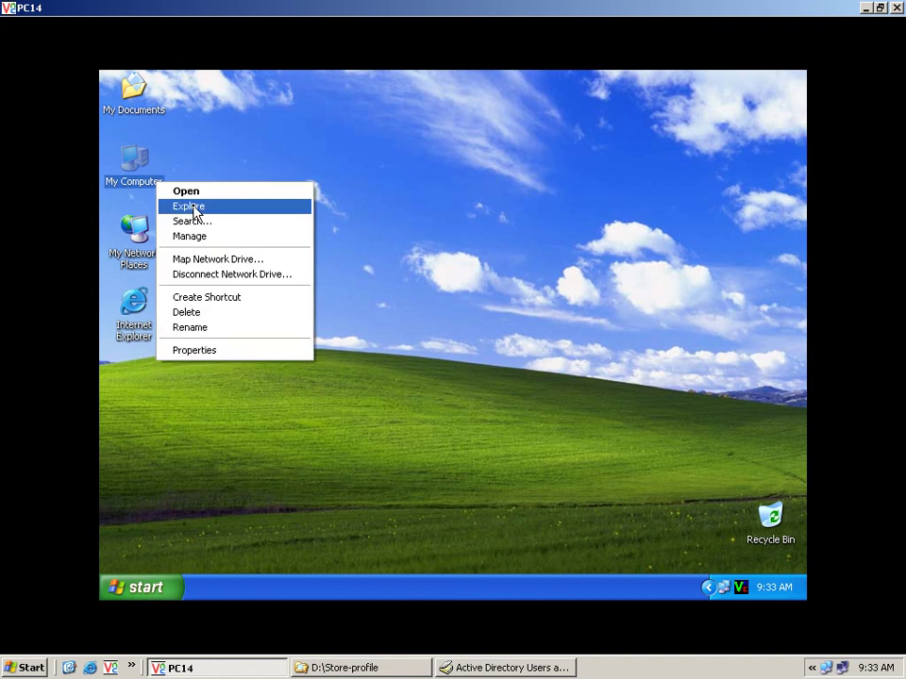
click(195, 207)
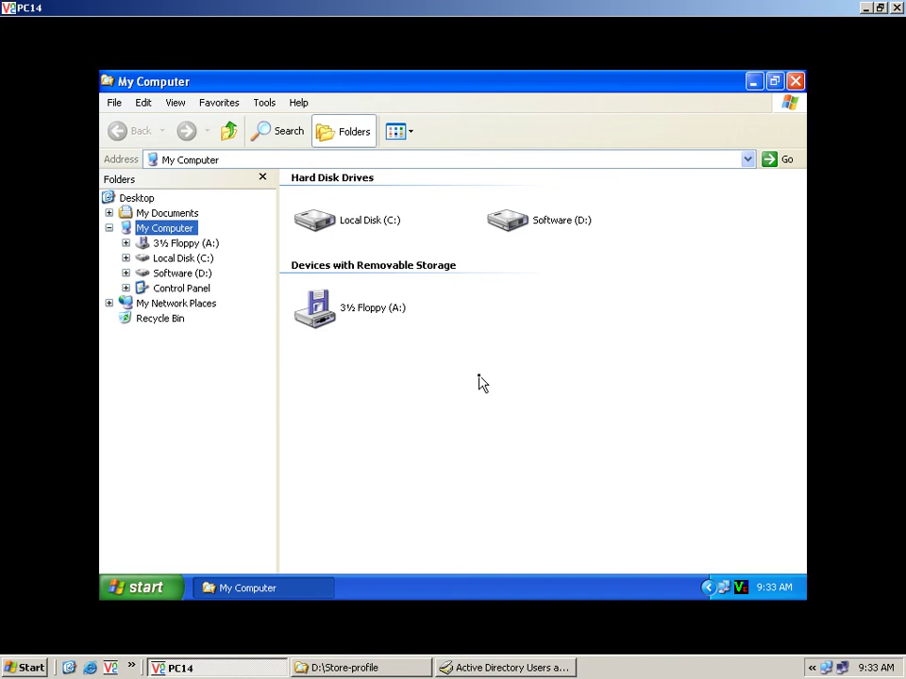
click(796, 81)
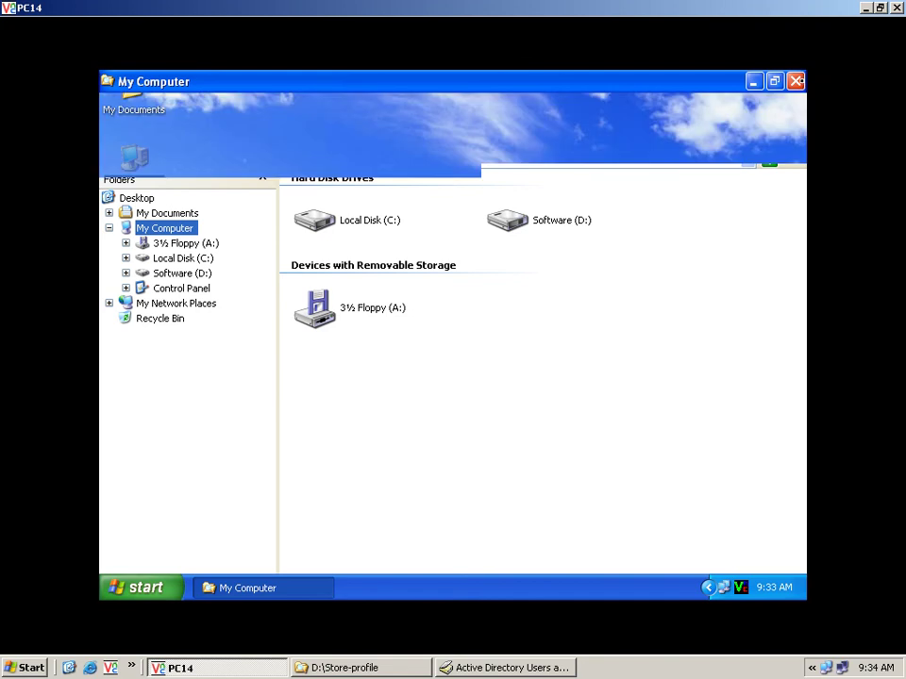
right_click(407, 378)
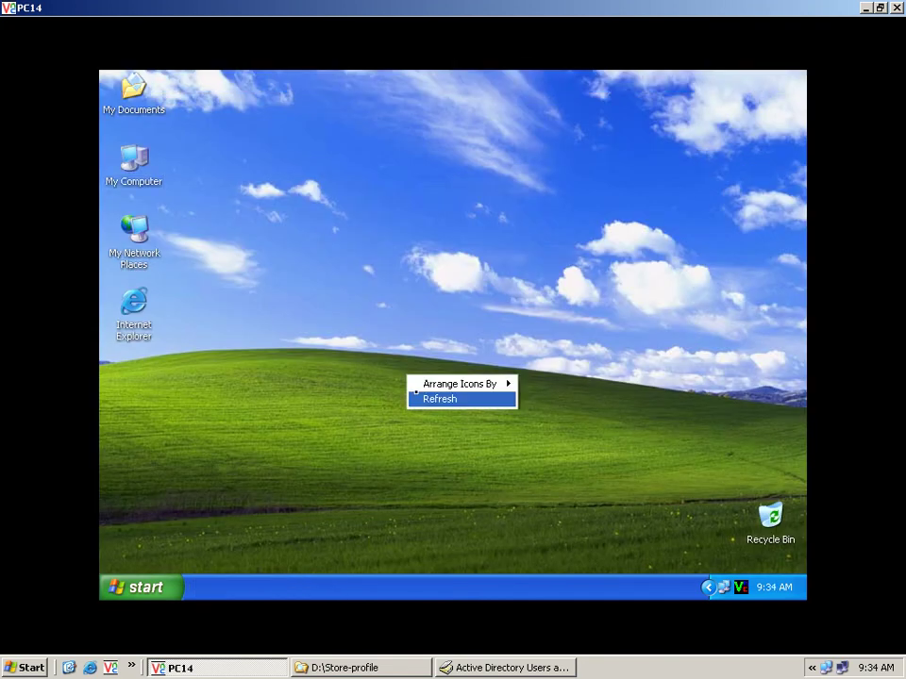
click(421, 399)
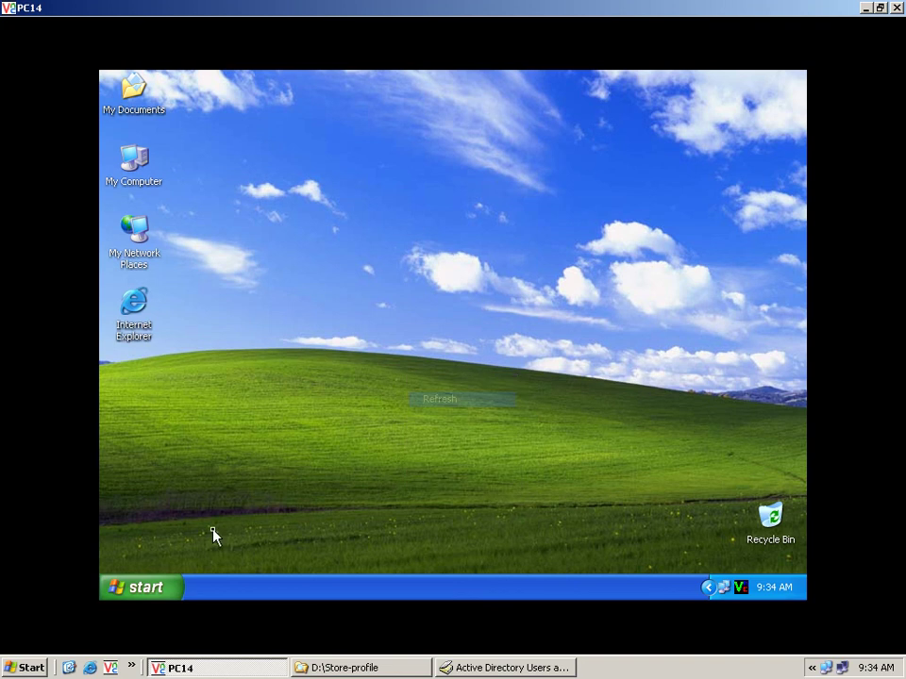
click(147, 593)
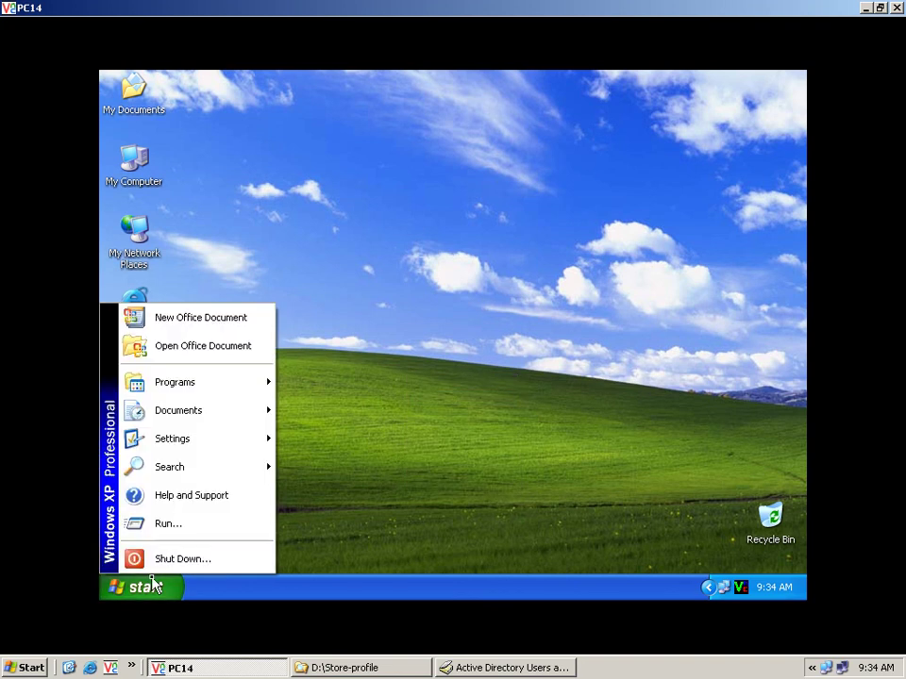
Log off the PC14 client and sign back in to the RUPP domain with the user's password.
click(167, 561)
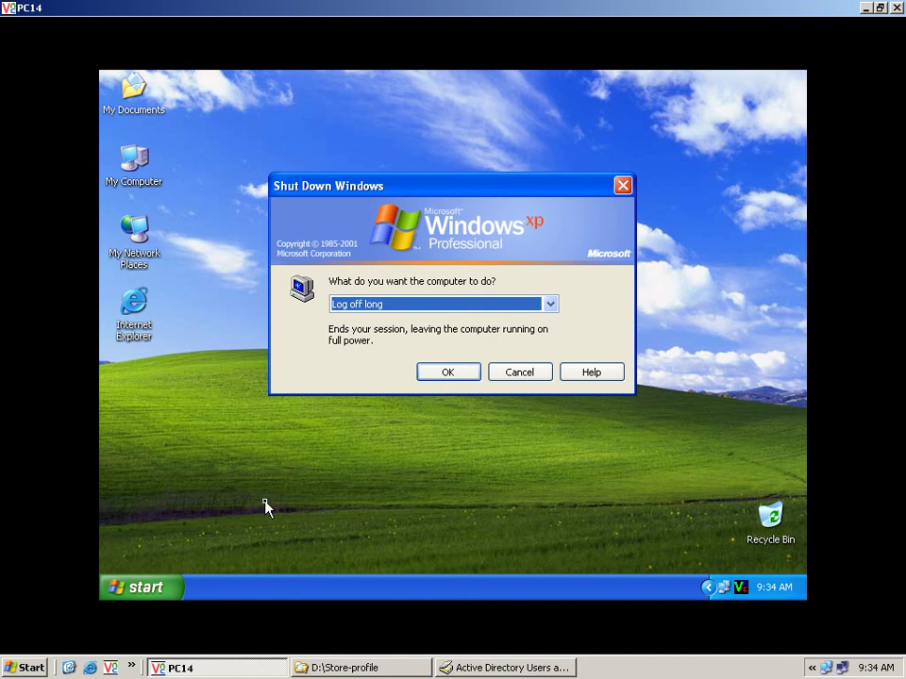
click(420, 377)
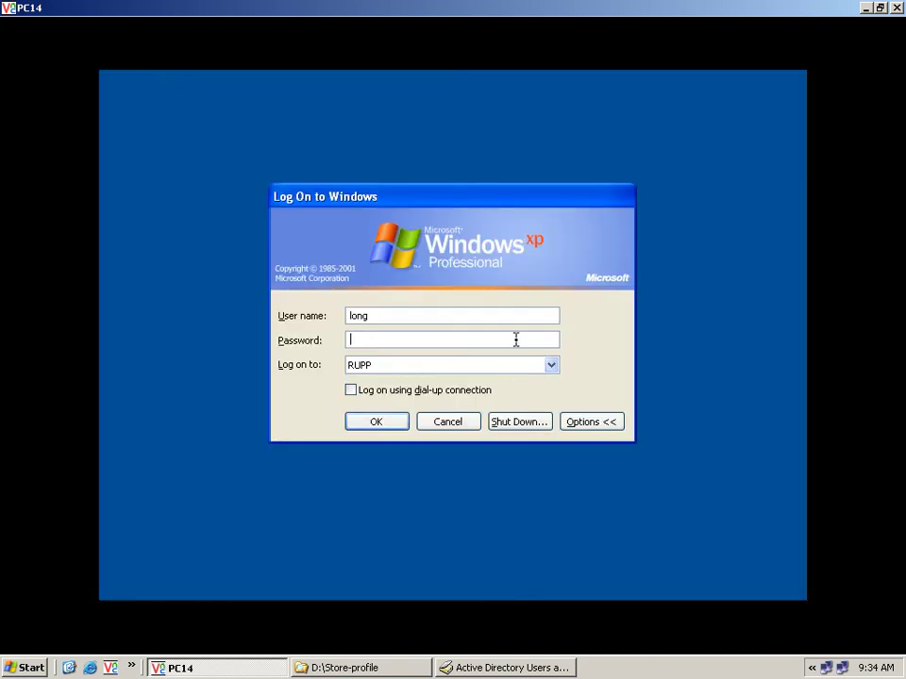
text(12)
click(400, 428)
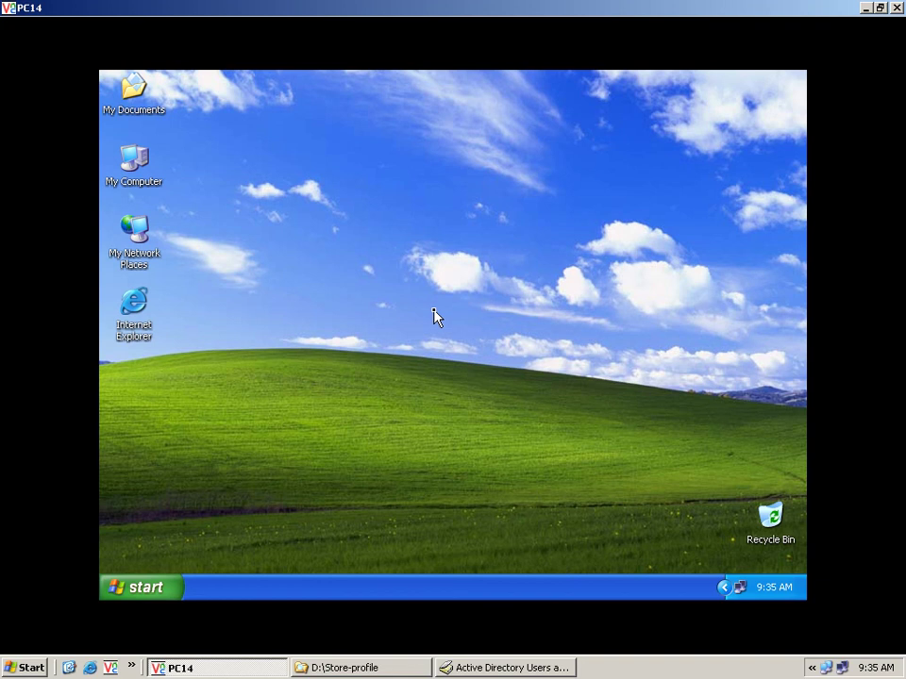
right_click(153, 185)
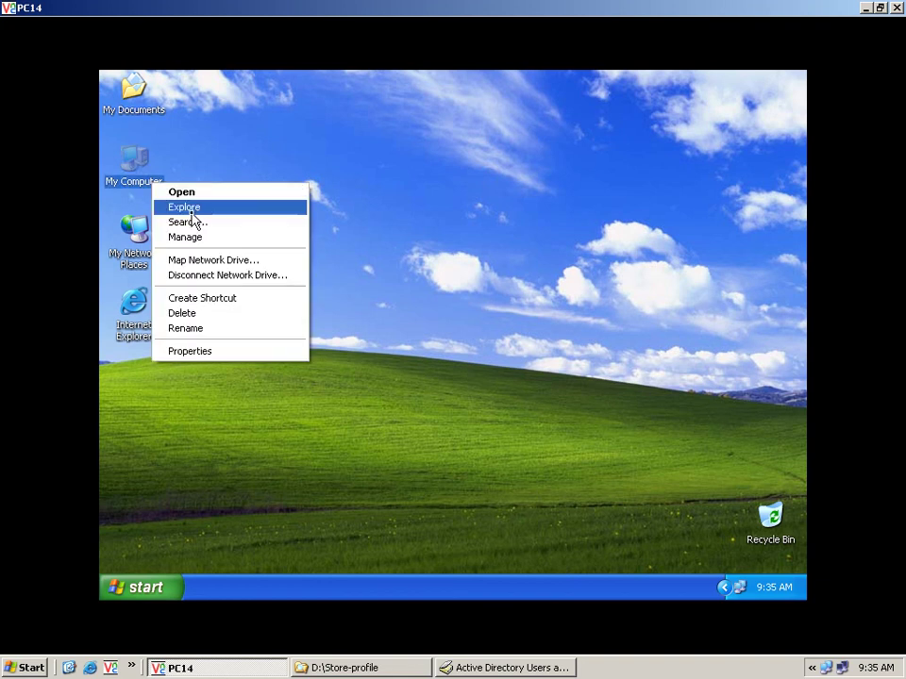
click(217, 215)
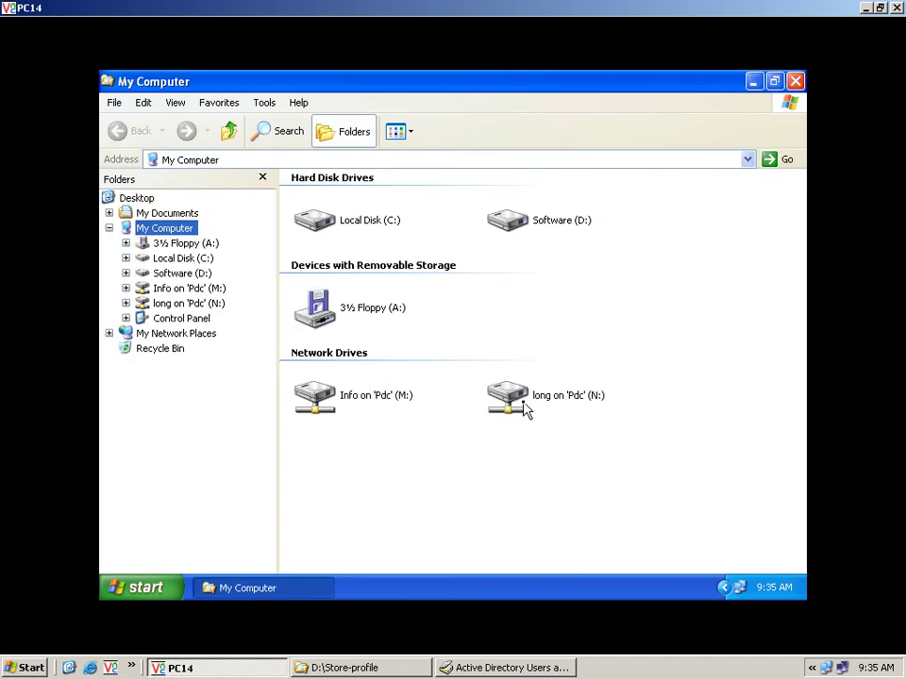
mouse_move(541, 408)
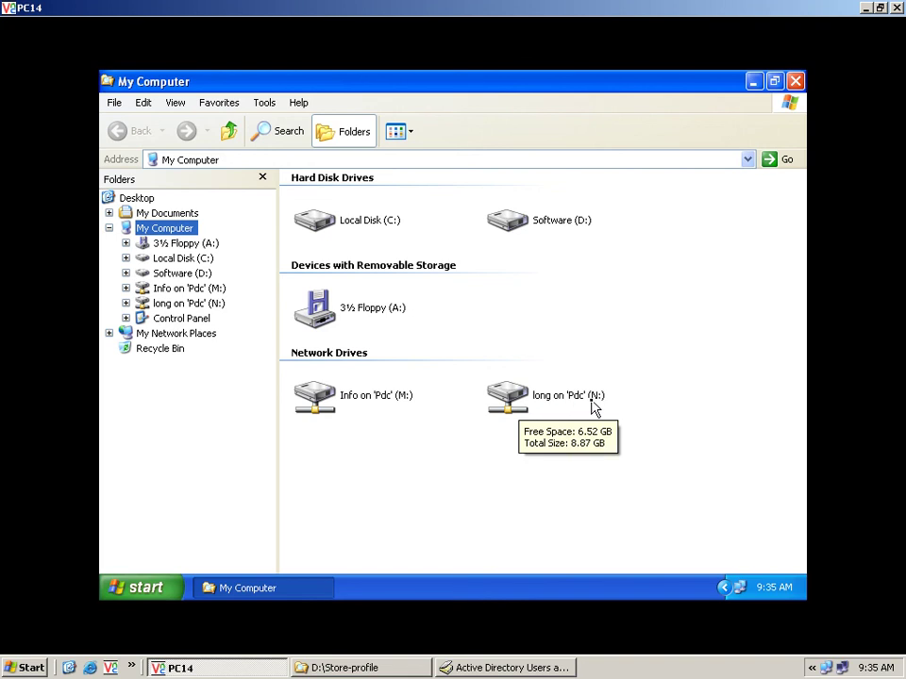
mouse_move(391, 413)
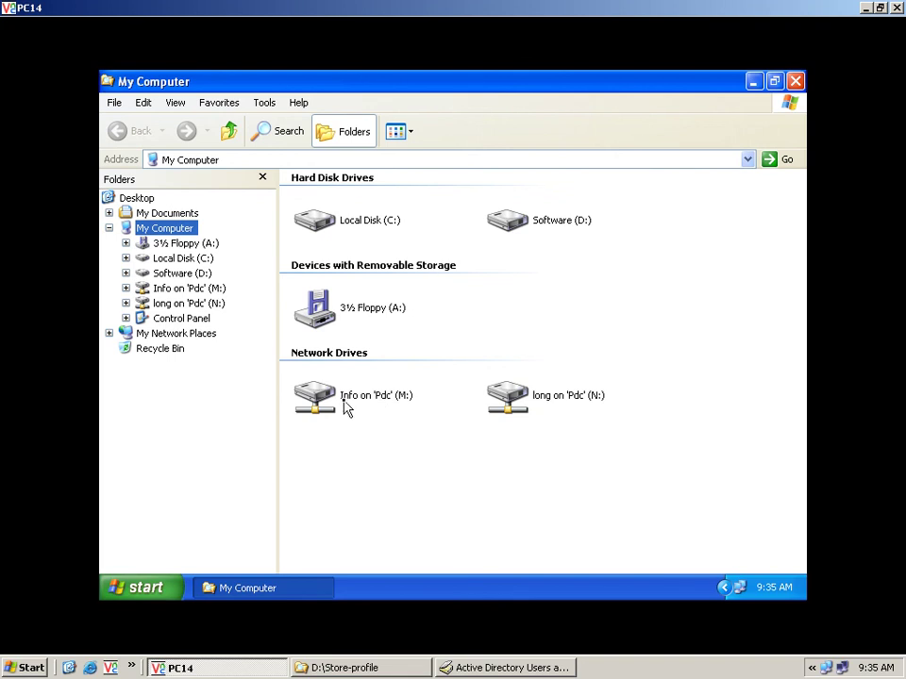
mouse_move(332, 405)
mouse_move(516, 418)
click(796, 82)
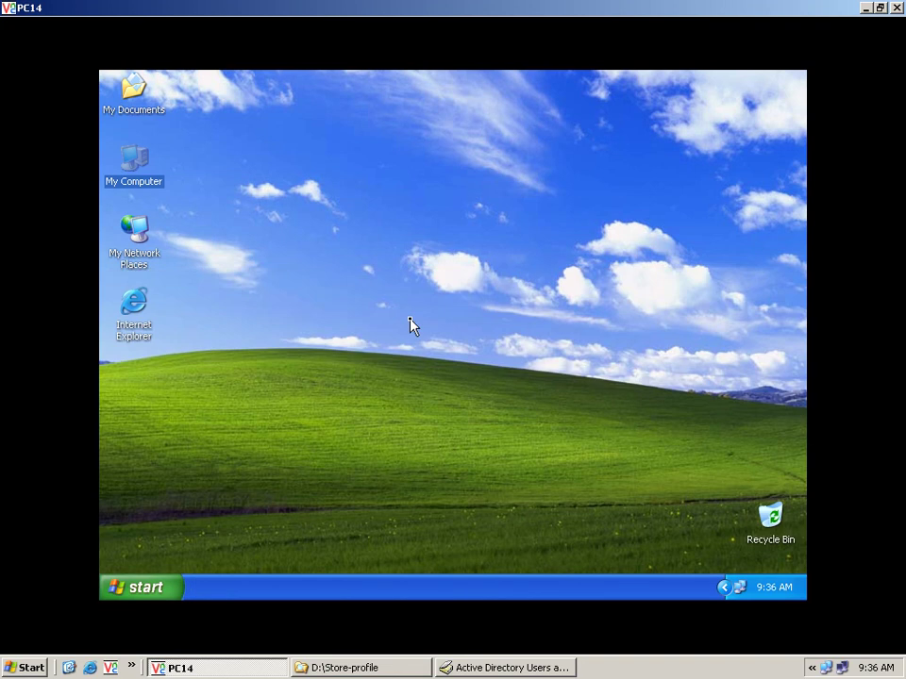
click(409, 325)
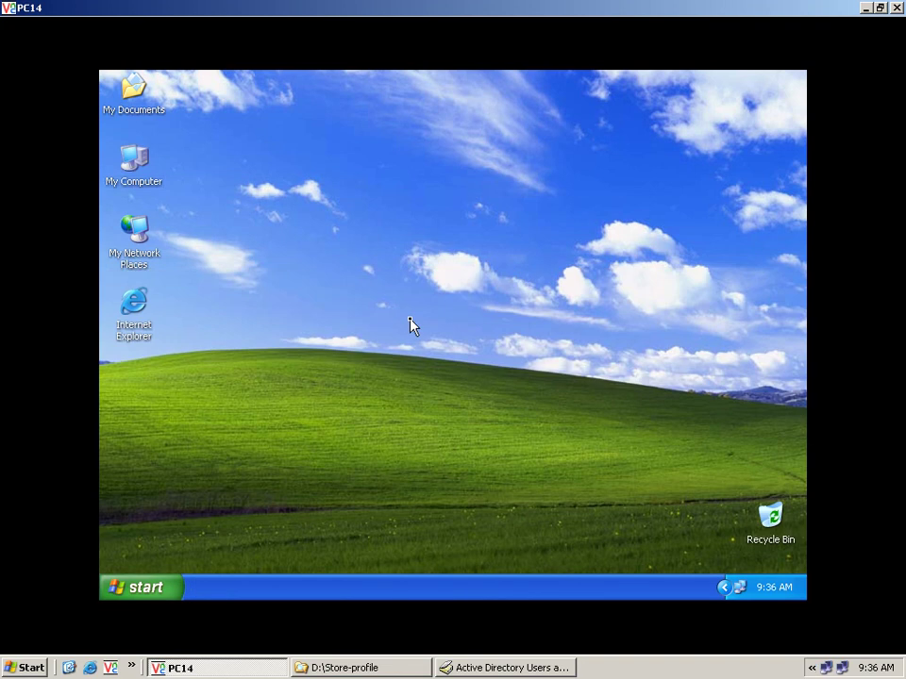